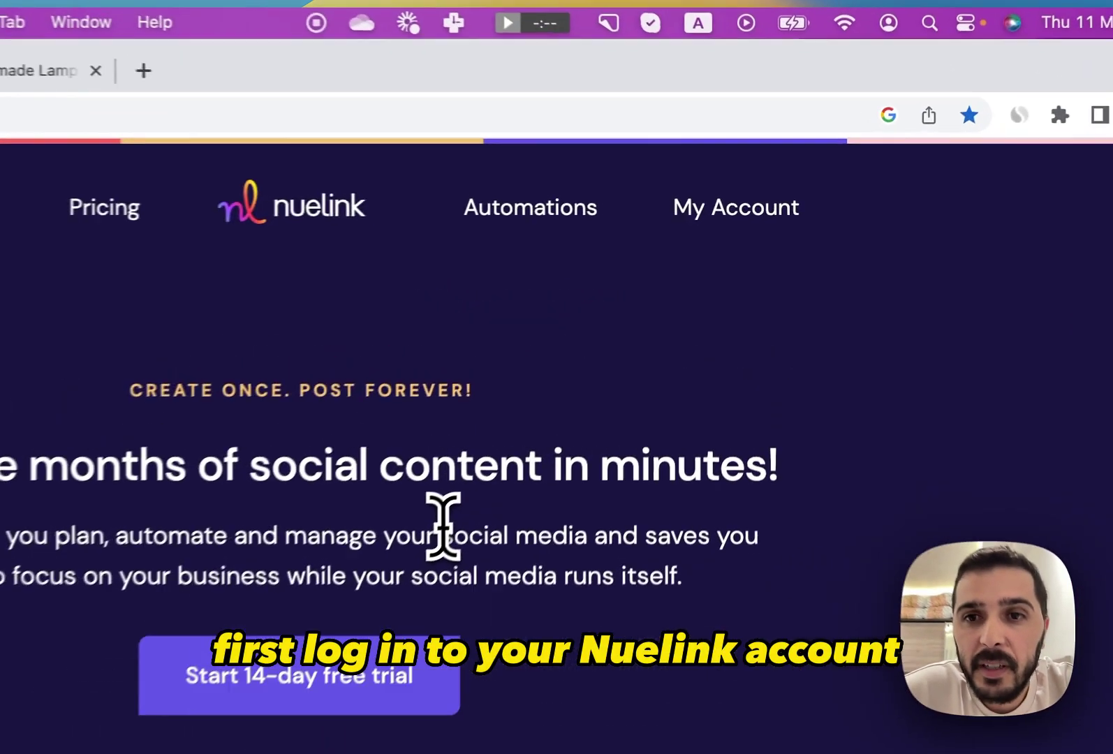
Step: Check the Social Channels page shows 5/200 connected channels, all active, after browsing connectable services
click(730, 210)
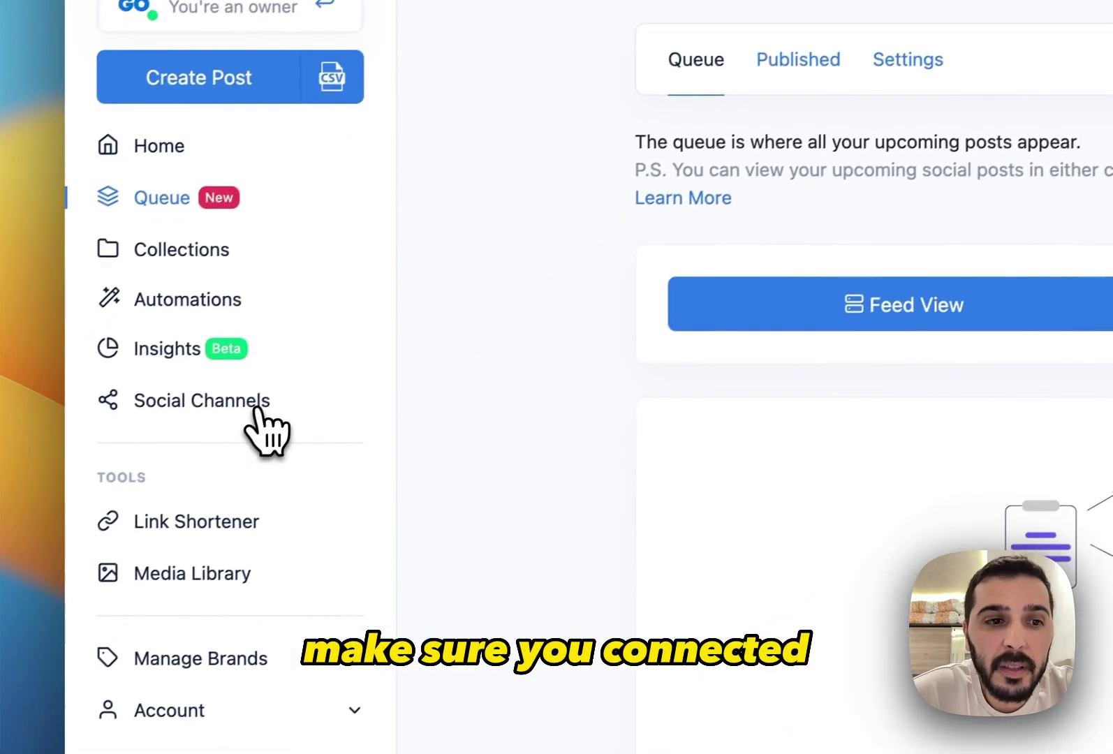
click(256, 413)
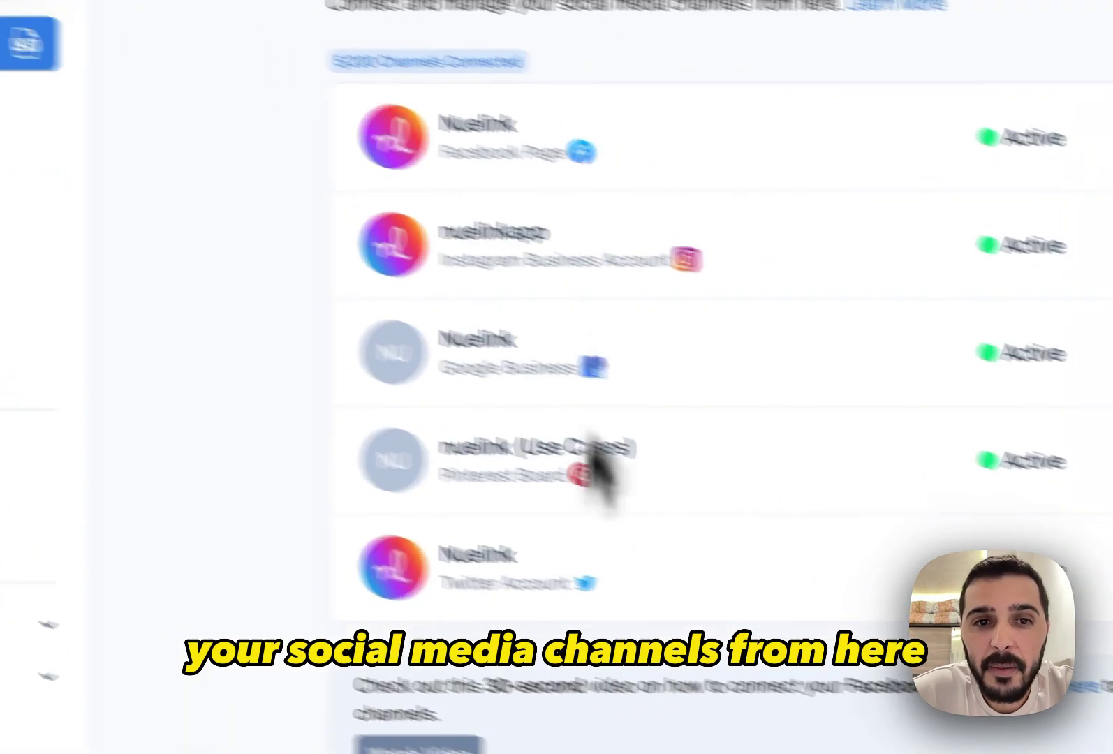
click(770, 184)
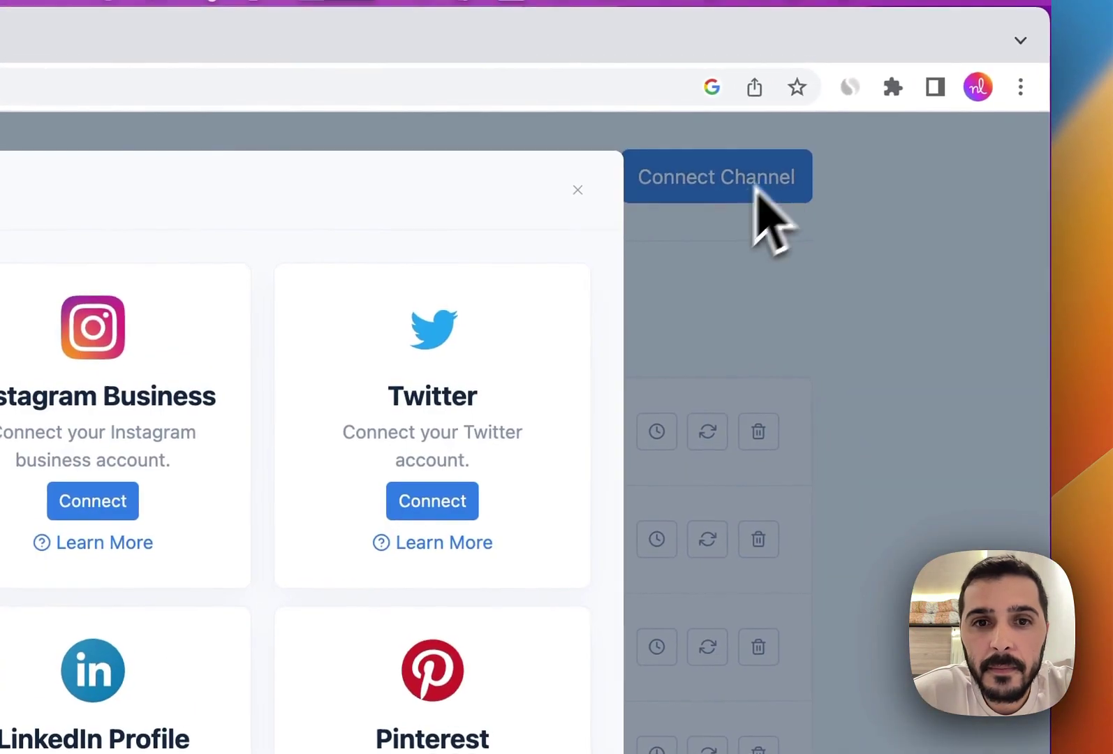
scroll(706, 464, down, 5)
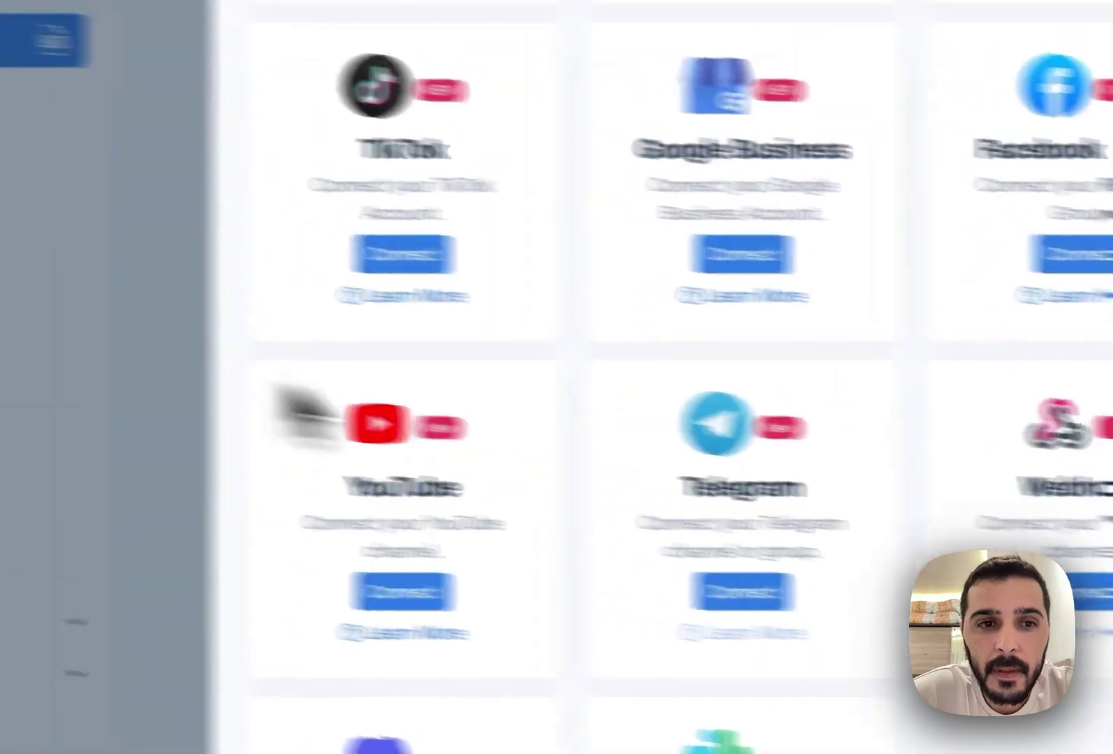
key(Escape)
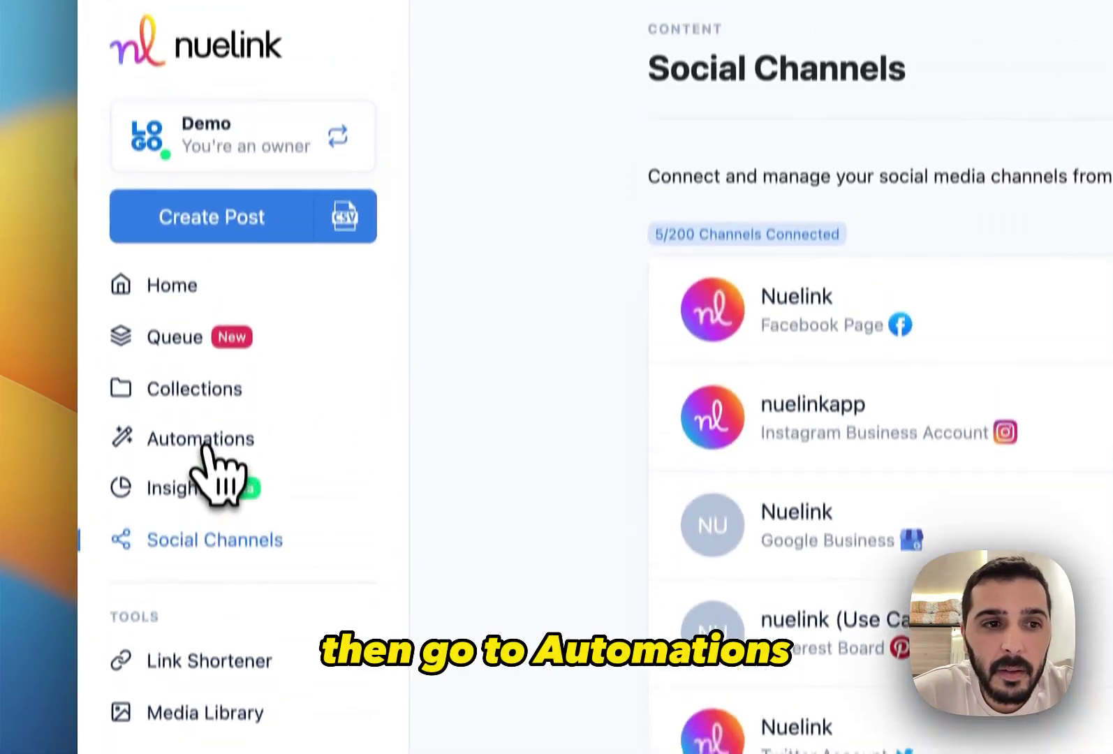
Step: Start a new Woocommerce product-import automation from the eCommerce automation types
click(205, 480)
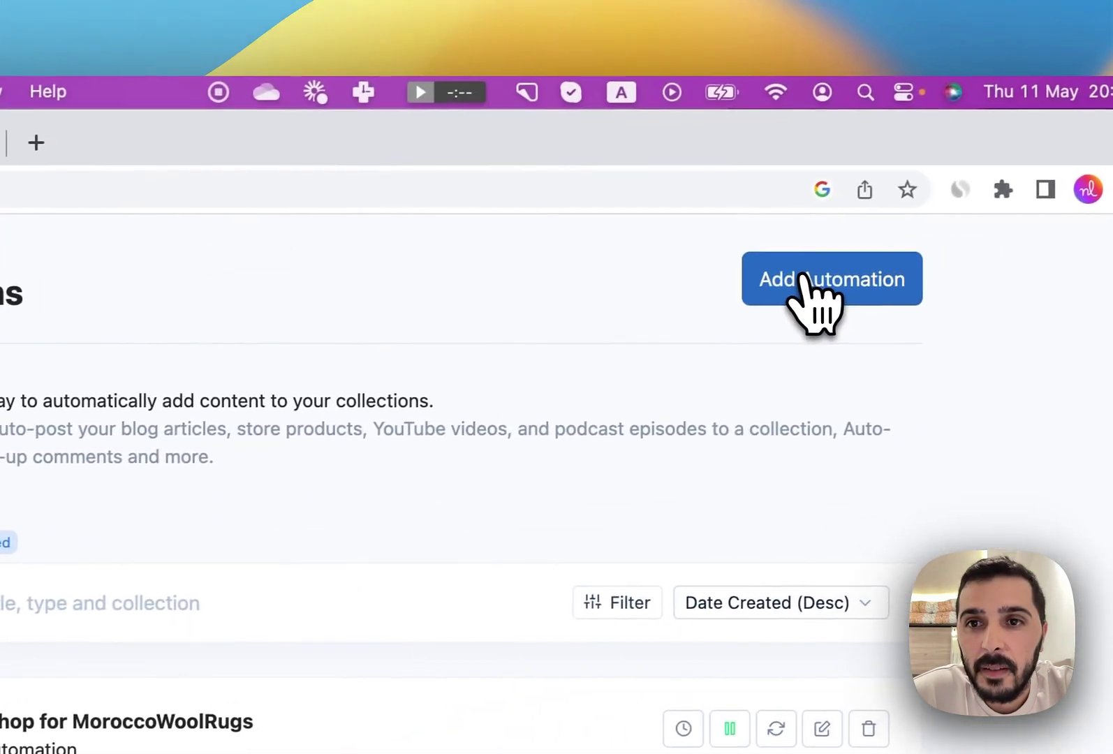
click(810, 278)
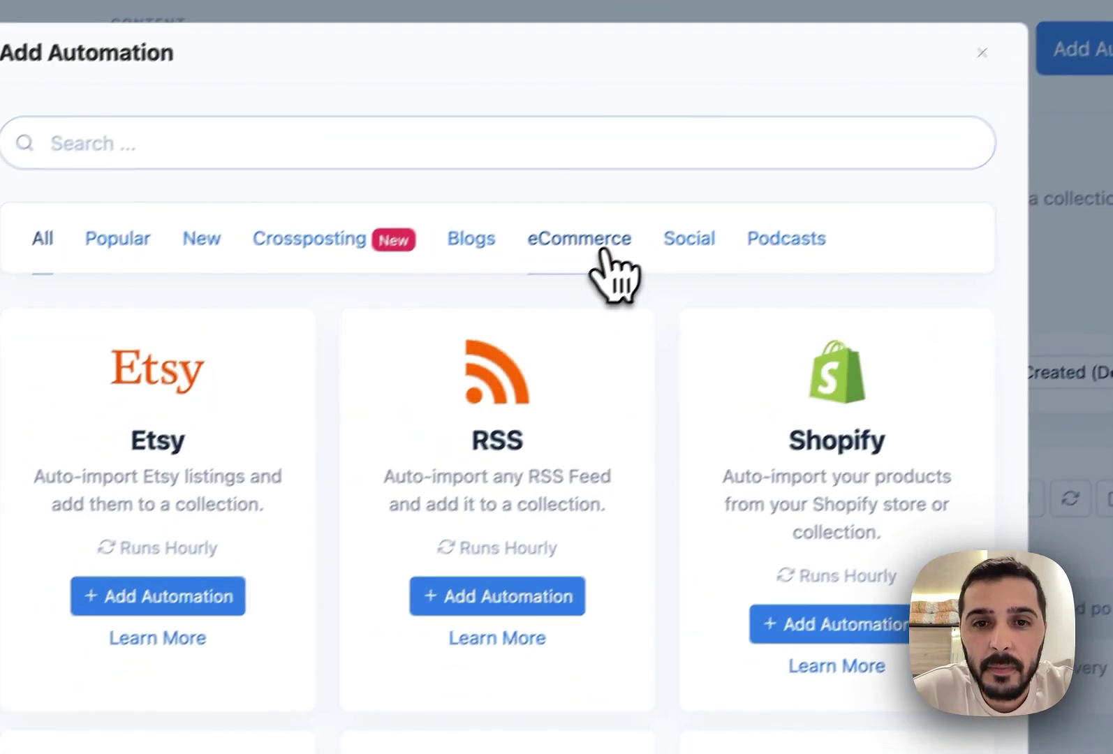
click(301, 475)
scroll(233, 651, down, 5)
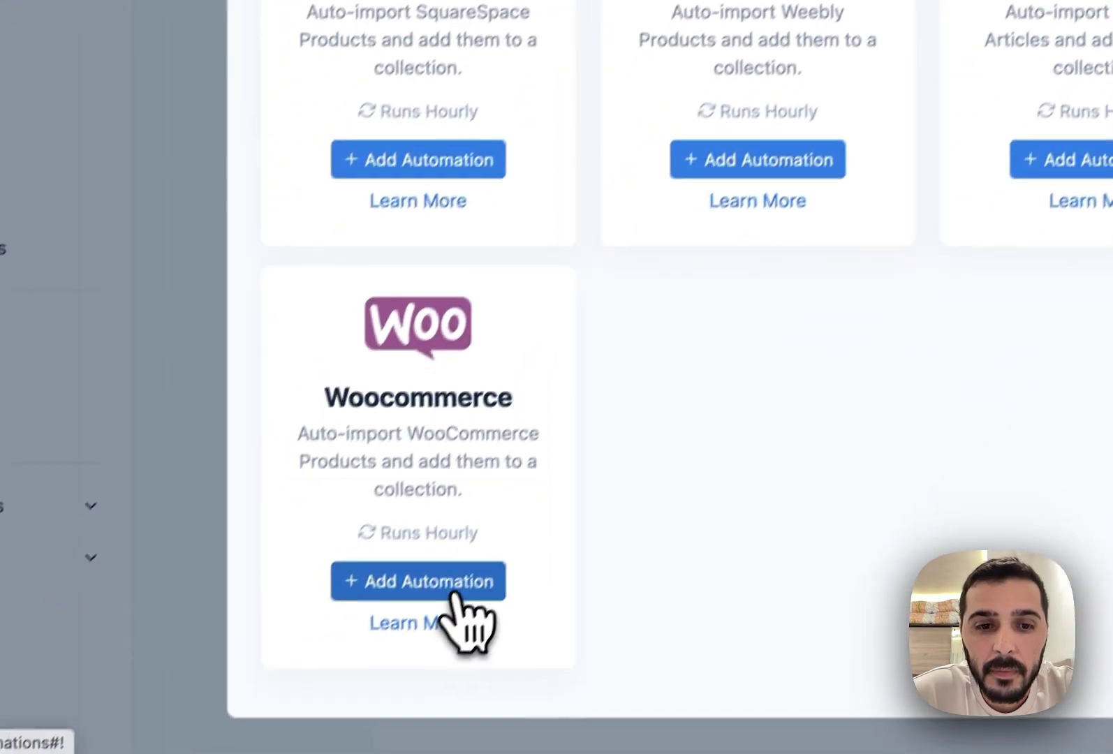
click(458, 587)
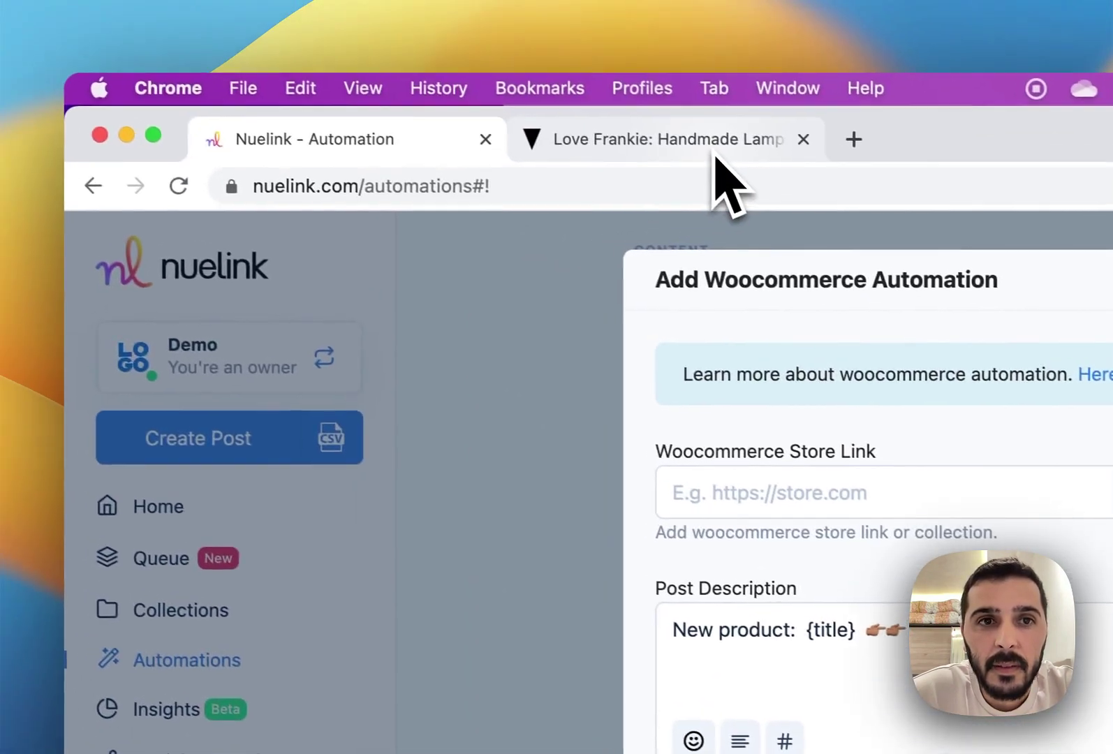
Step: Go to Lampshades > Gold Foil on the Love Frankie store and select its URL
click(643, 96)
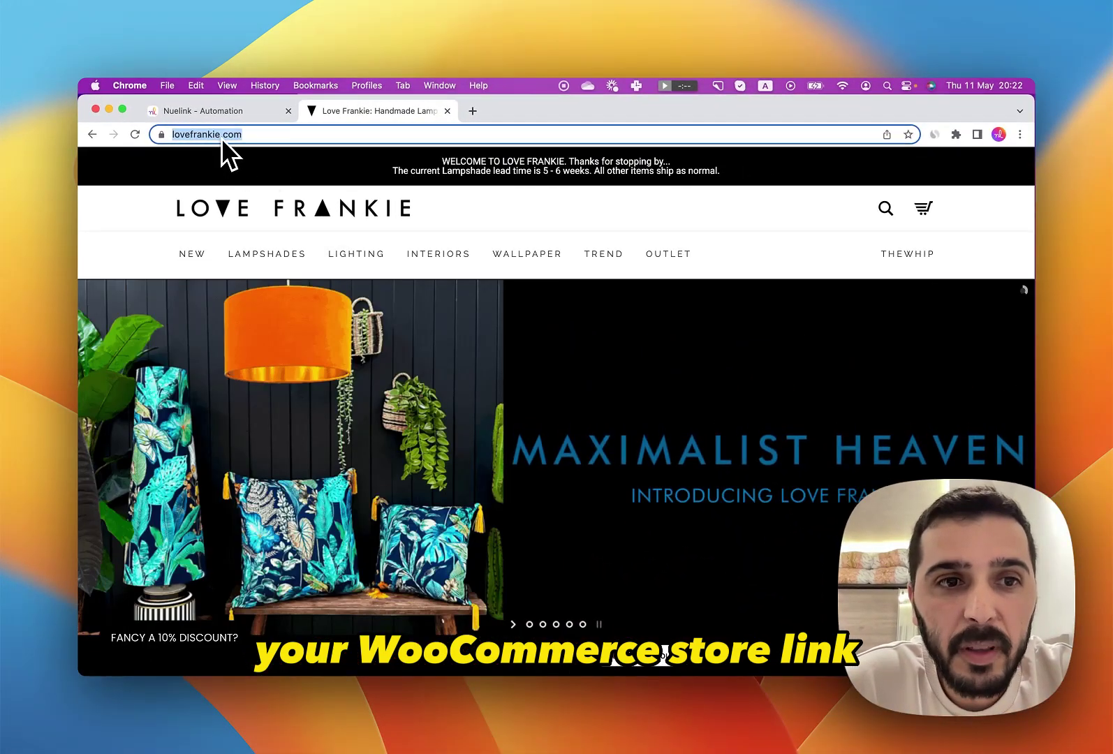
mouse_move(225, 281)
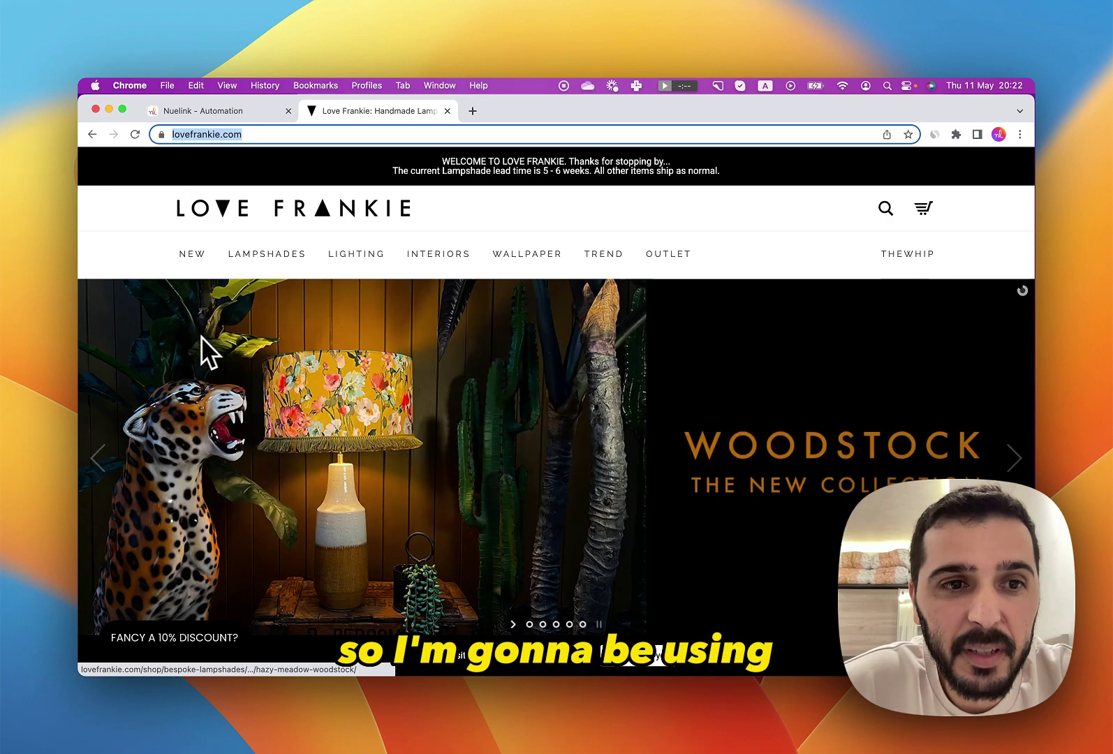
mouse_move(267, 256)
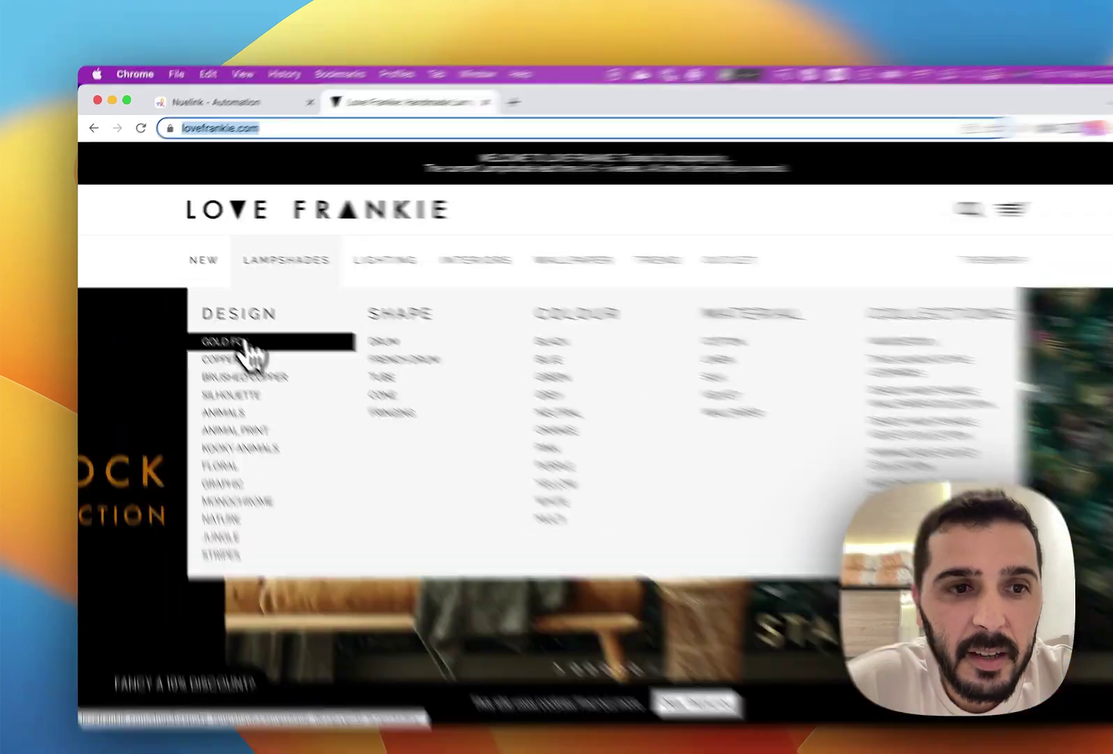
click(245, 346)
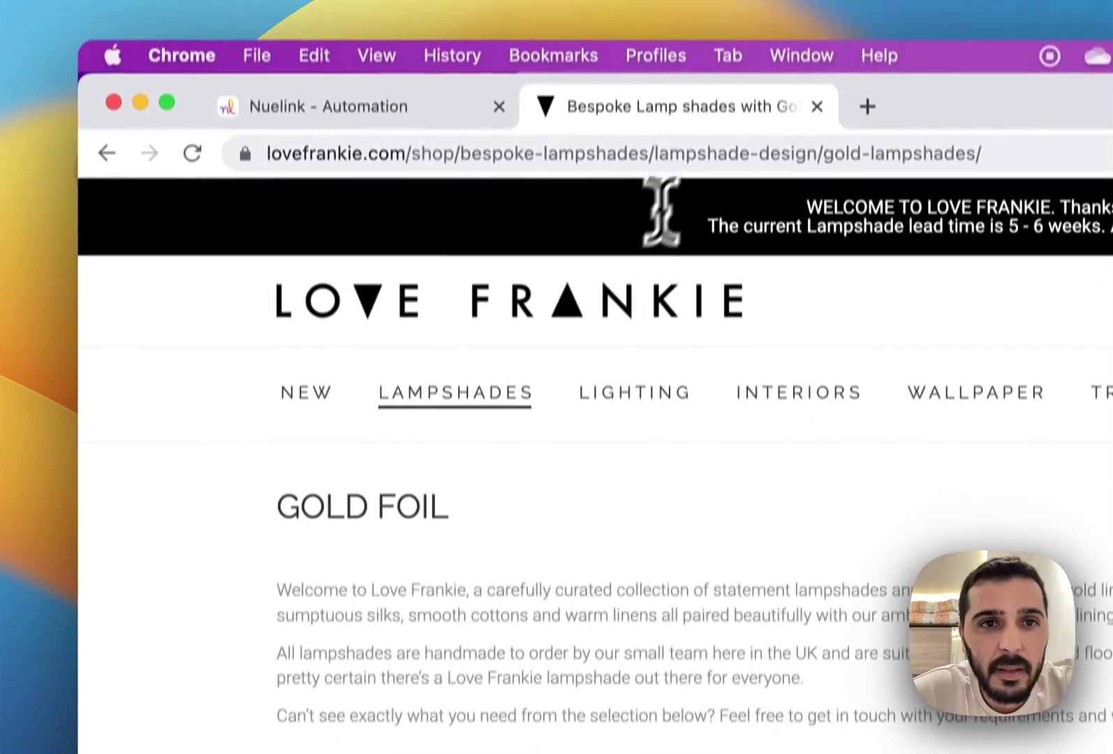
click(694, 151)
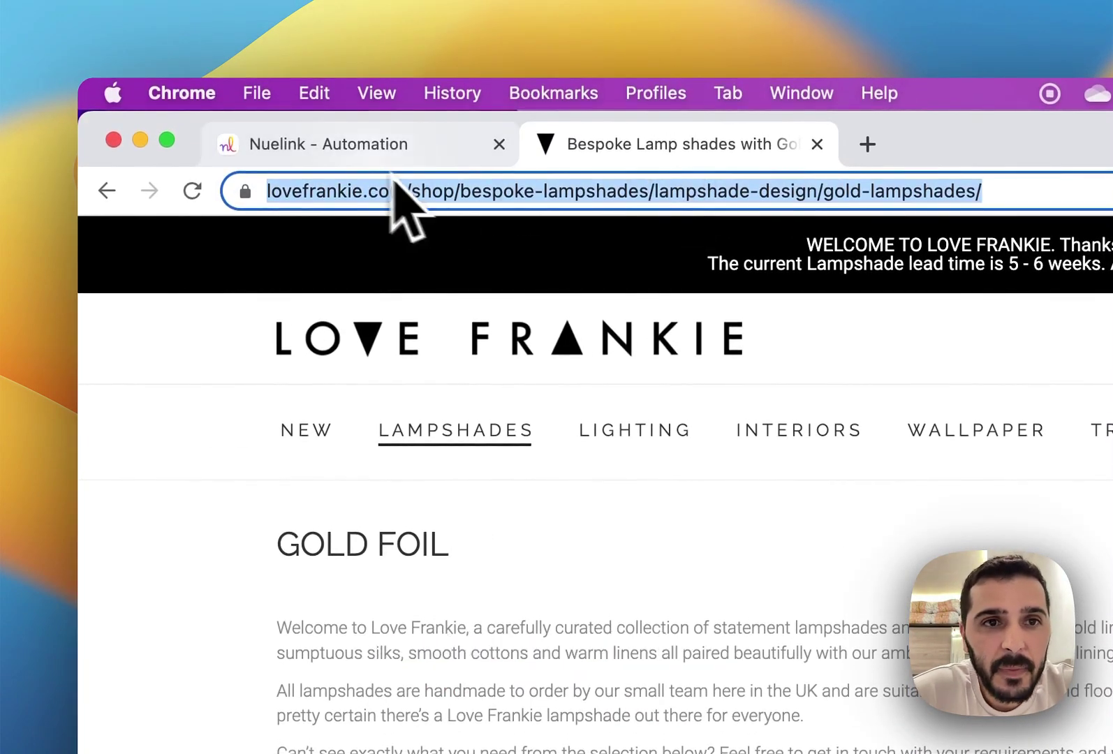
Step: Paste the Gold Foil lampshades page address into the Woocommerce Store Link field
click(381, 159)
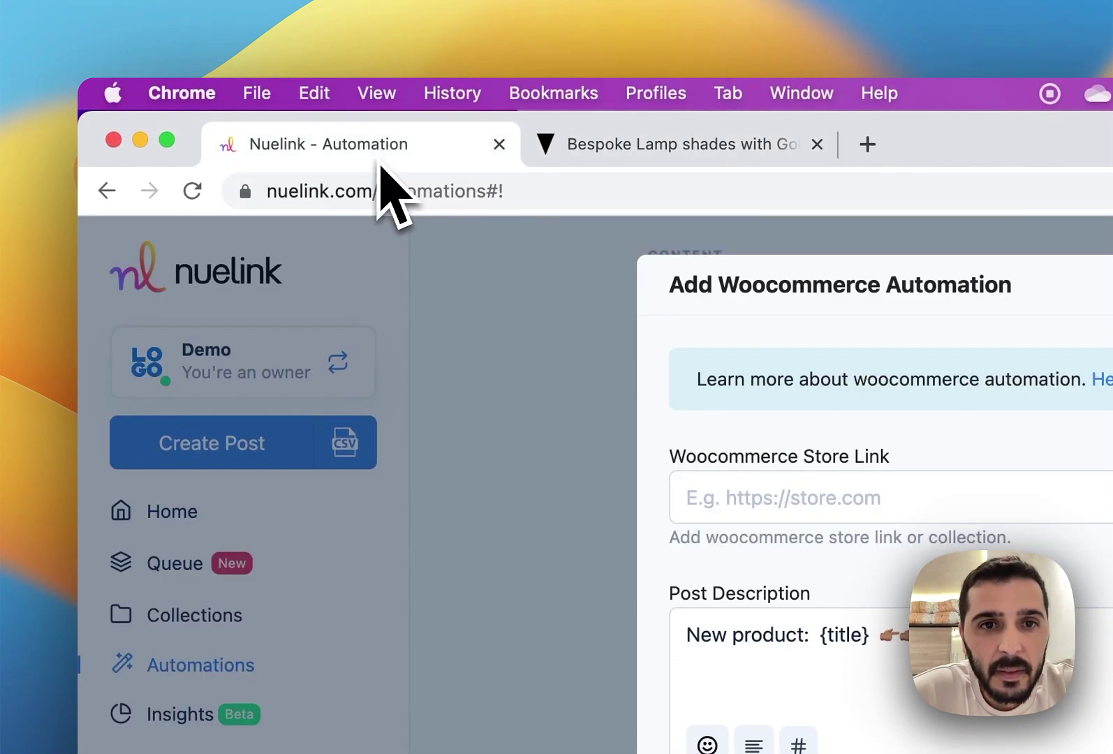
click(699, 505)
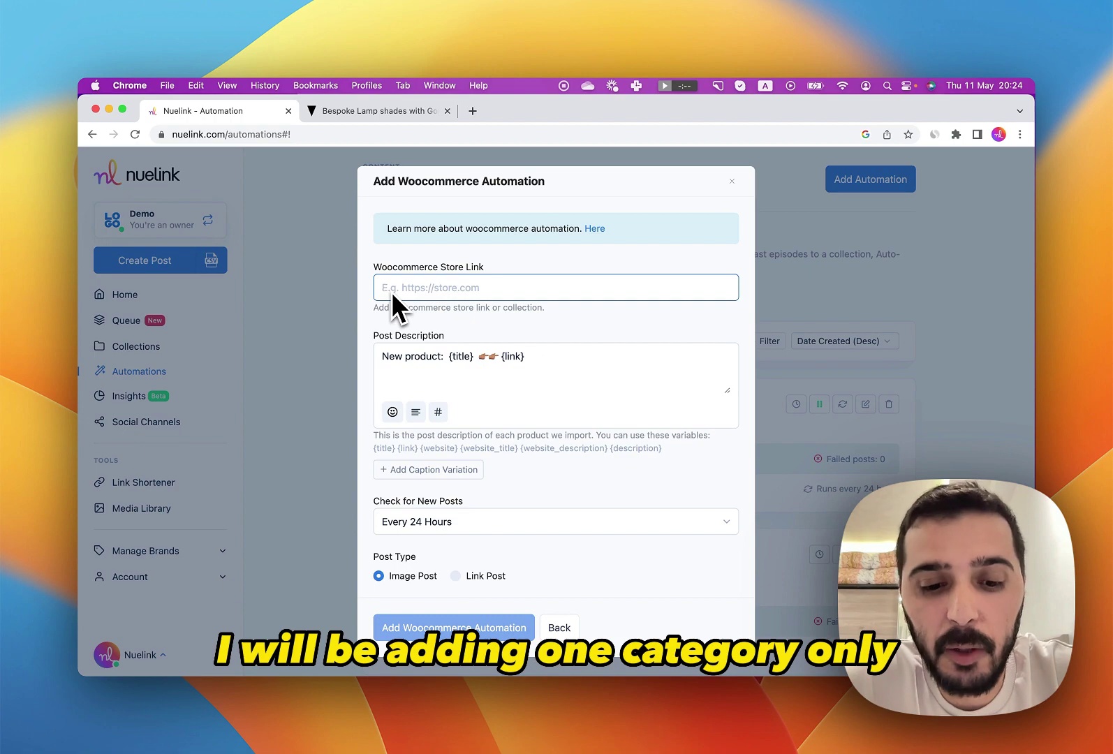
key(super+v)
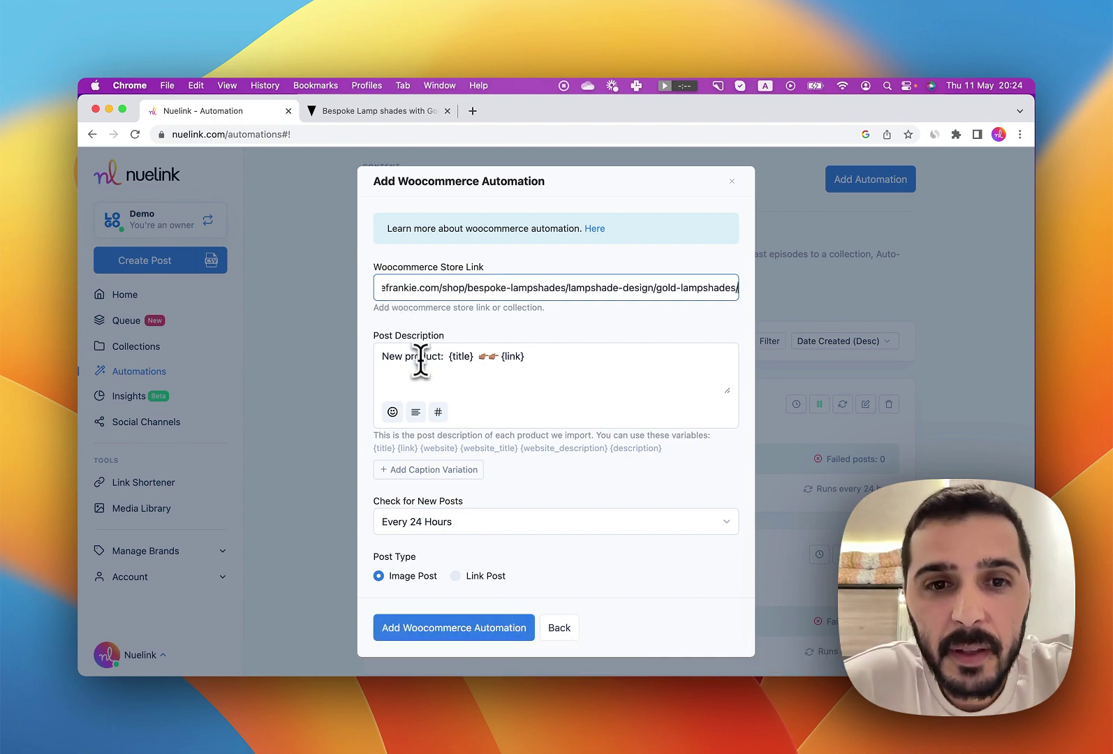
Step: Edit the description to 'New product alert 😍 : {title}', adding #lights below {link}
click(435, 357)
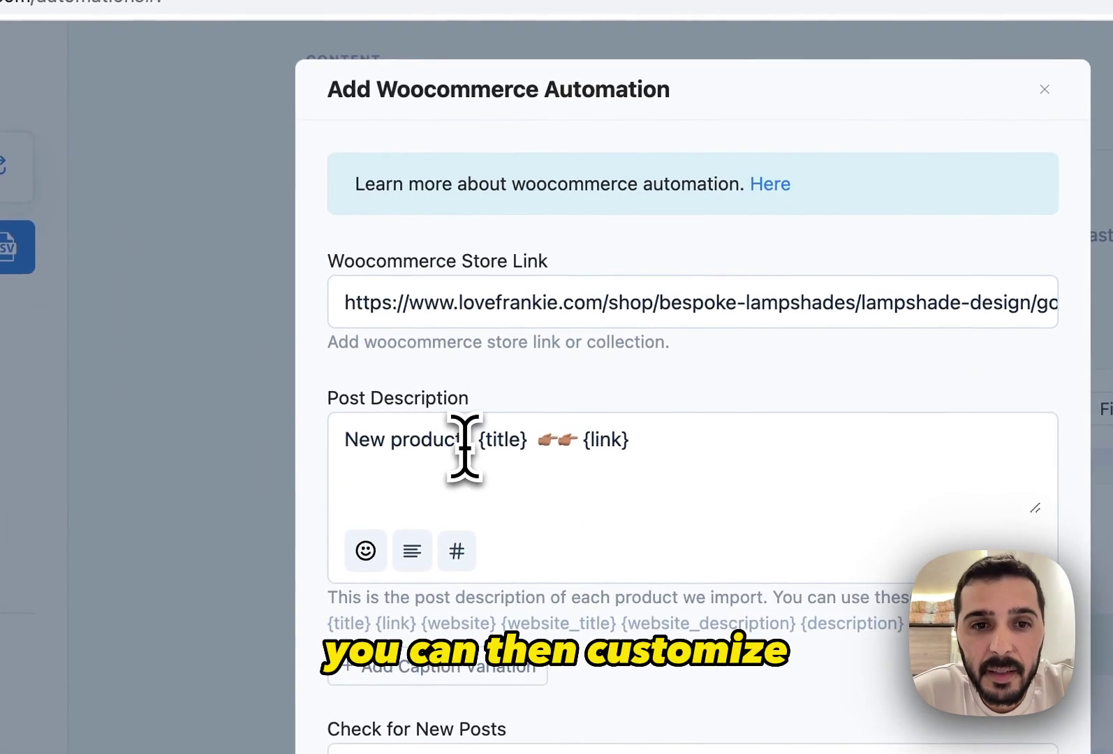
text(:)
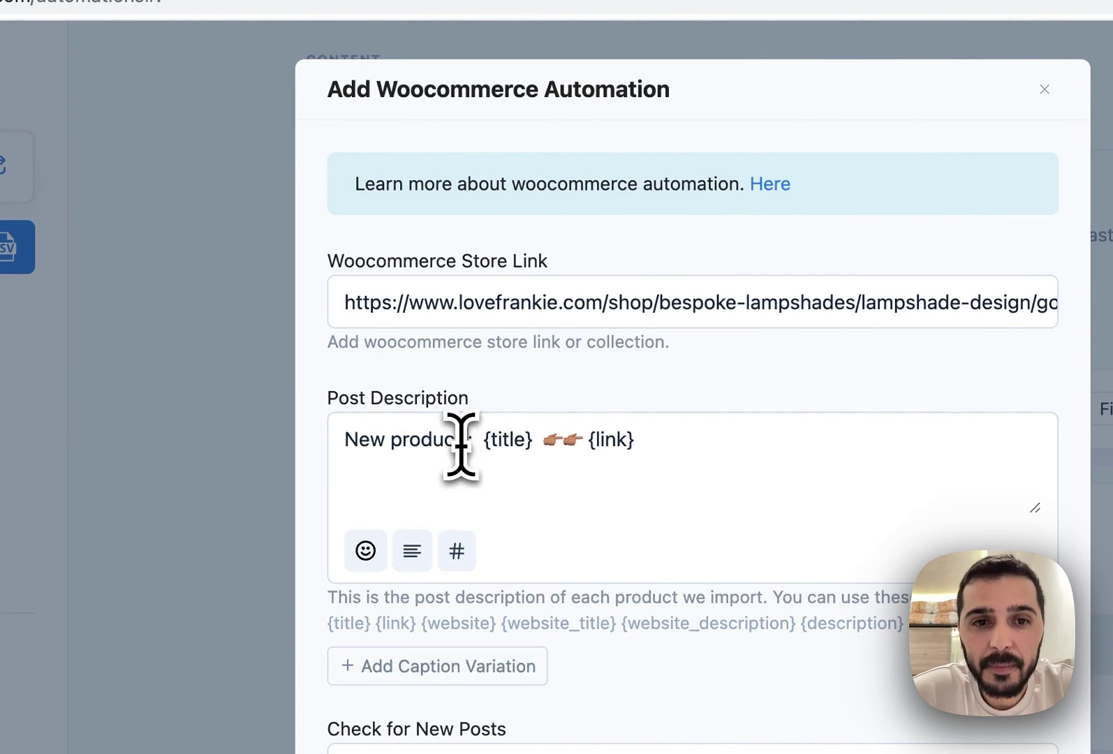
drag(557, 448, 595, 448)
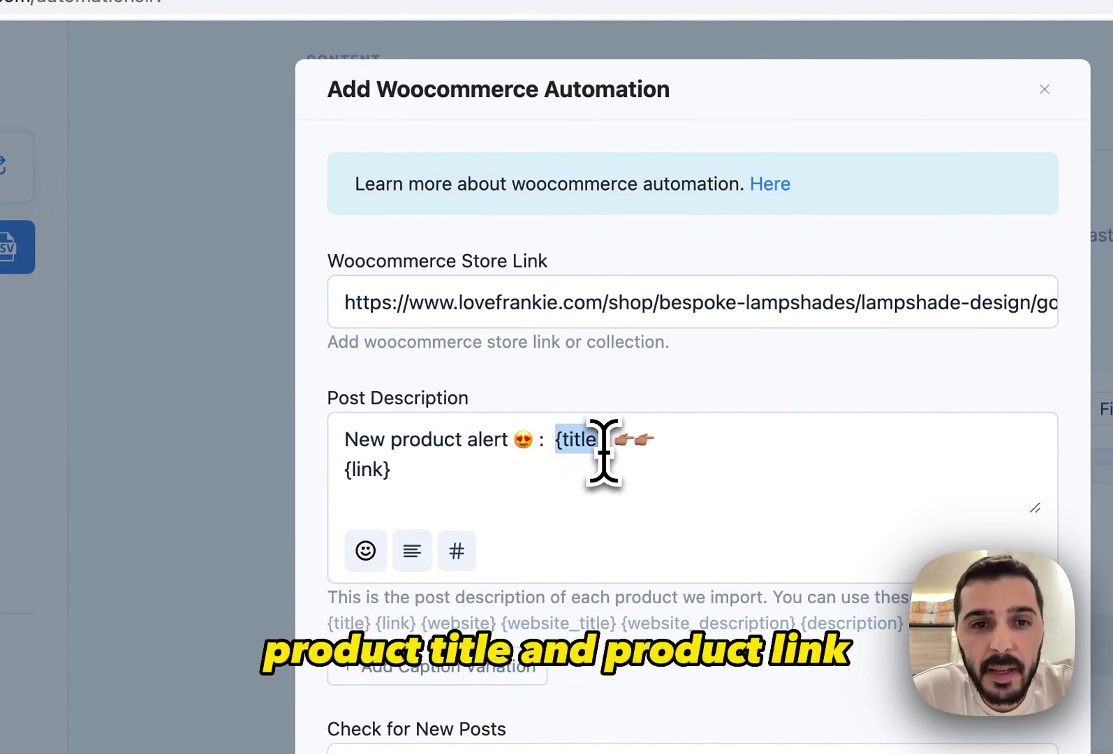
click(418, 469)
key(Return)
key(Return)
text(#)
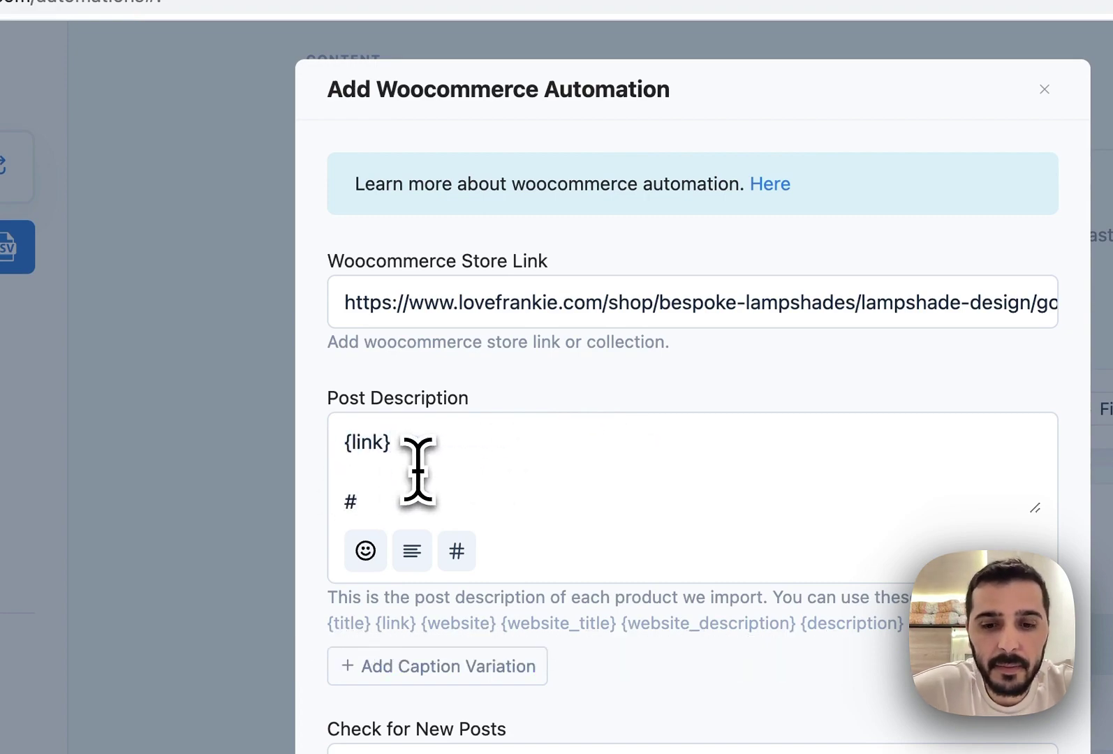
text(lights #interior)
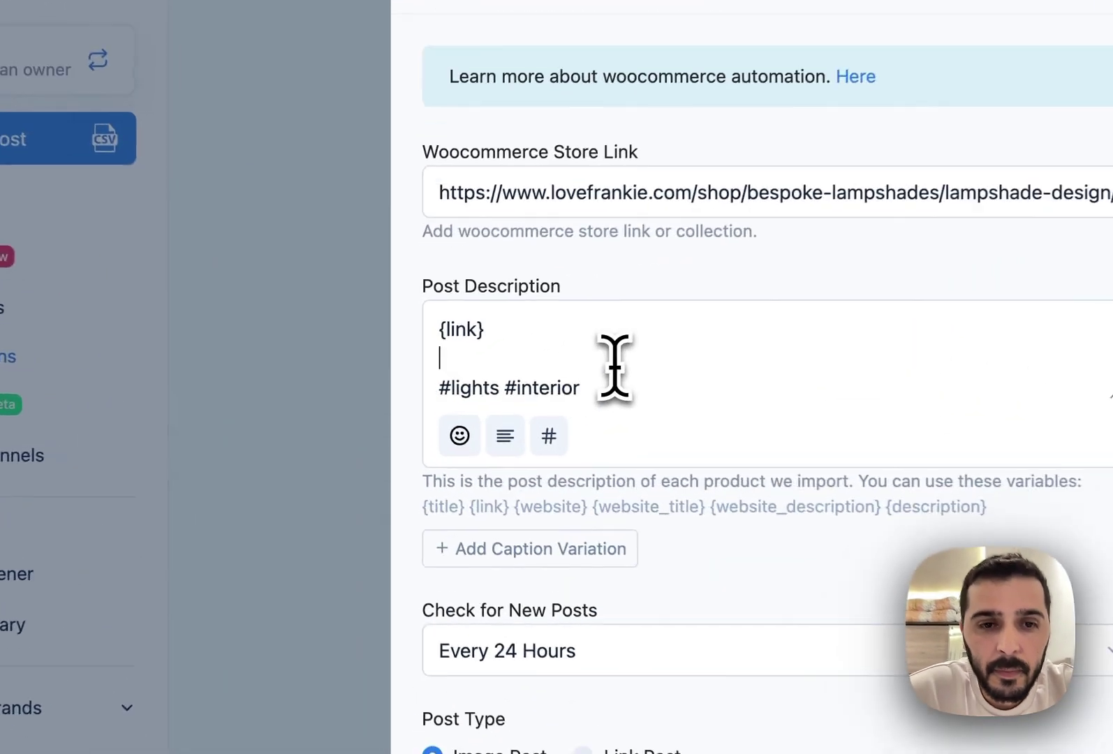
Step: Add a second caption variation by copying the first caption into it
click(433, 470)
scroll(590, 579, down, 2)
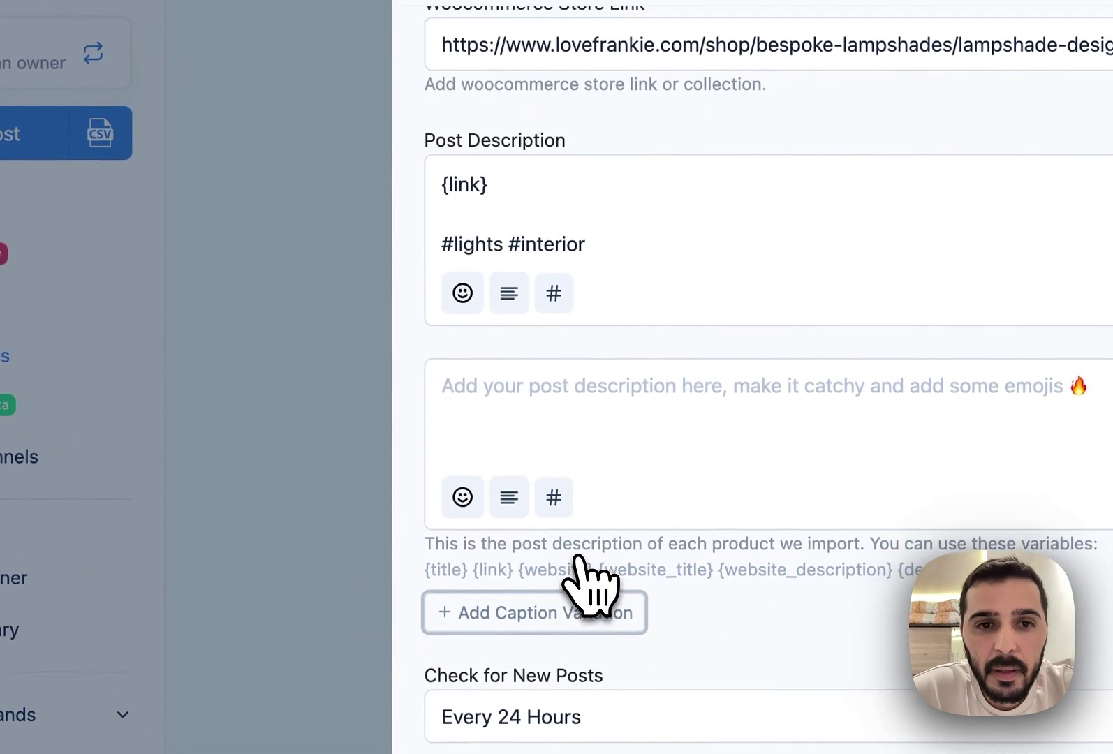
drag(654, 236, 428, 122)
key(super+c)
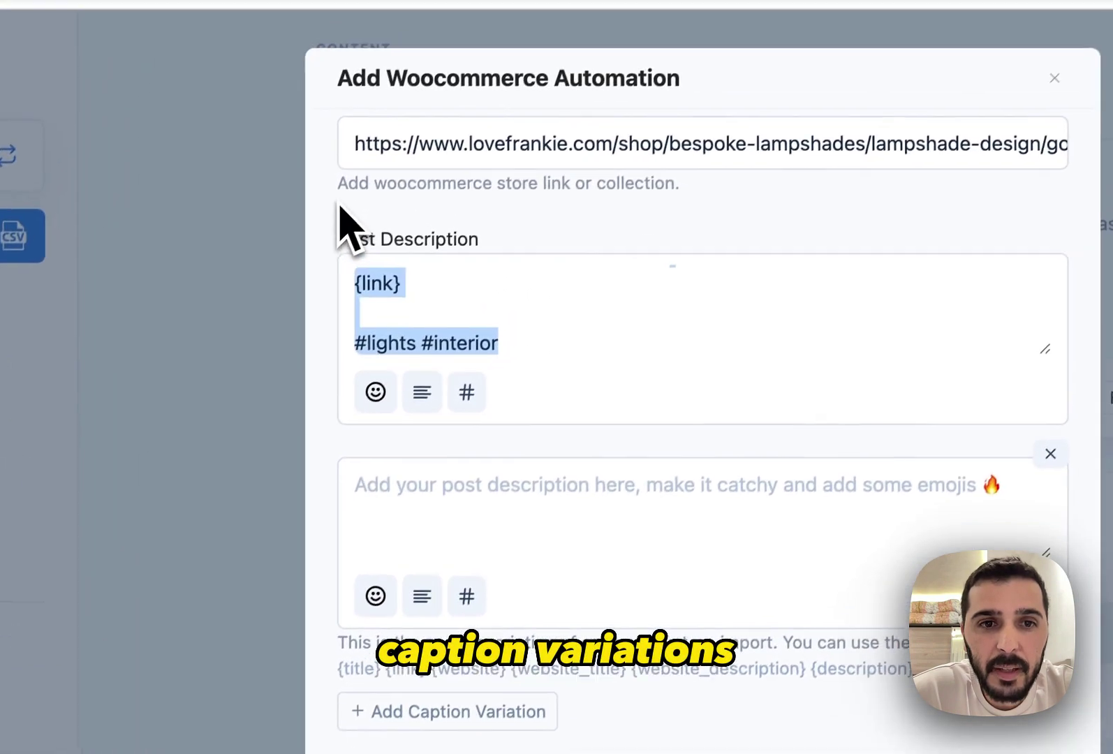
click(396, 497)
key(super+v)
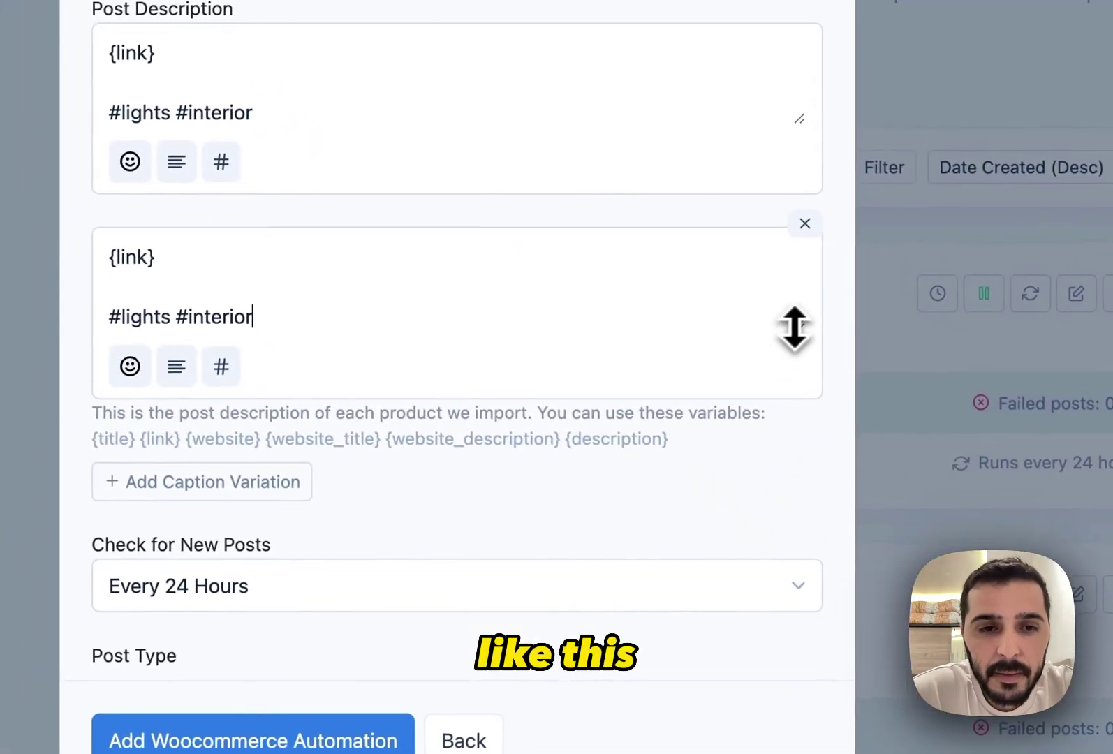
drag(1037, 562, 1032, 682)
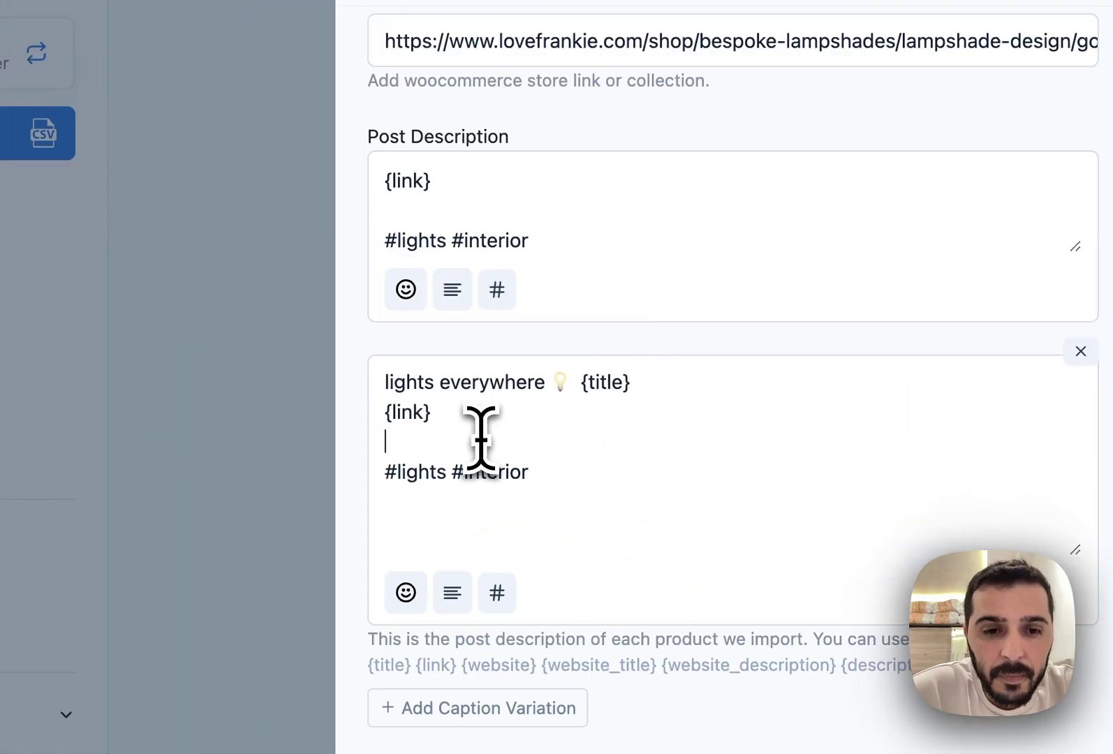
Step: Create the automation, producing the 'Bespoke Lamp shades with Gold Lining | Love Frankie' collection
scroll(481, 440, down, 6)
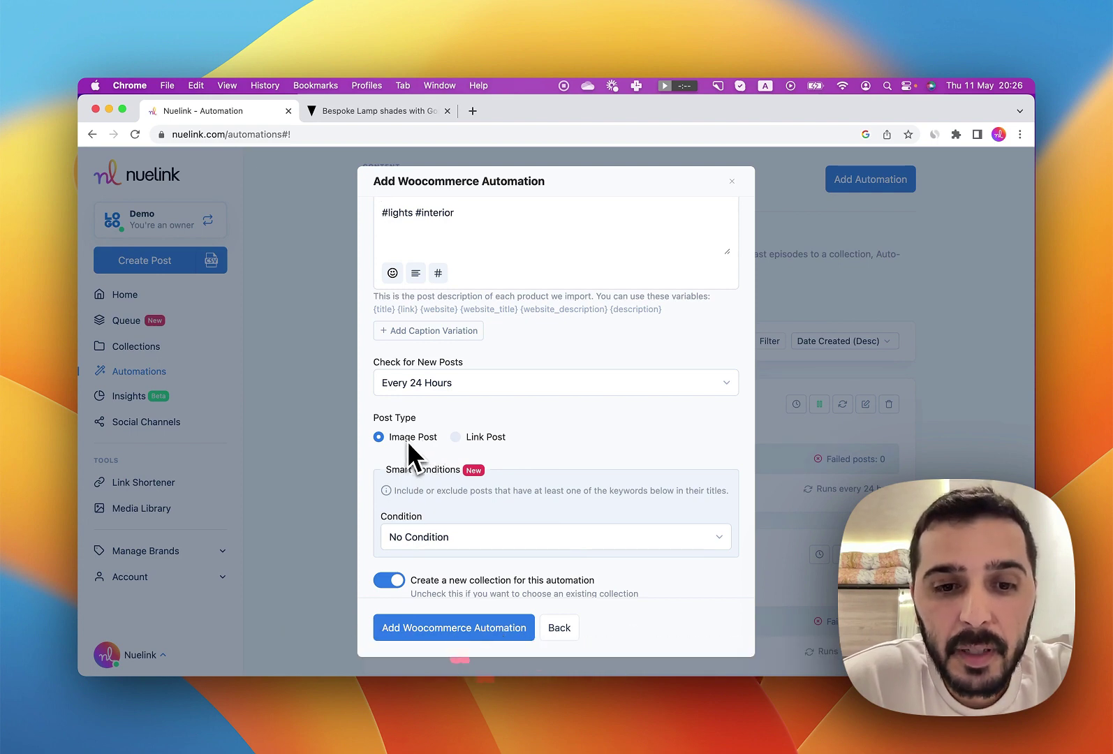
scroll(454, 531, down, 3)
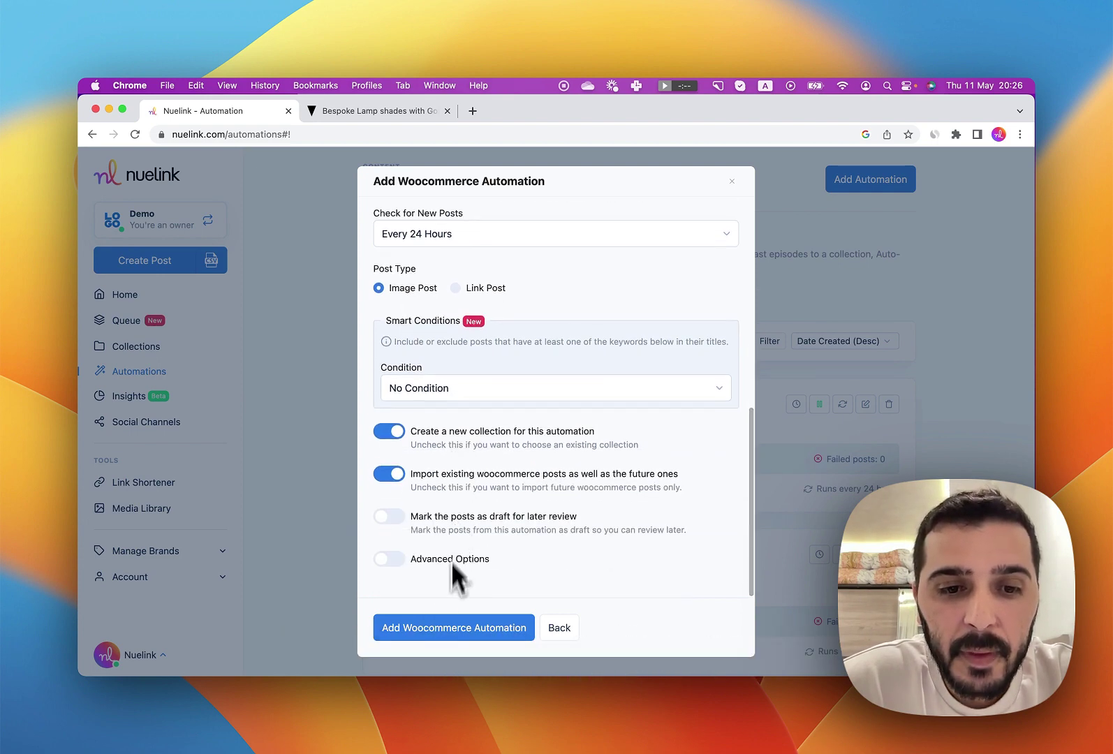
click(448, 630)
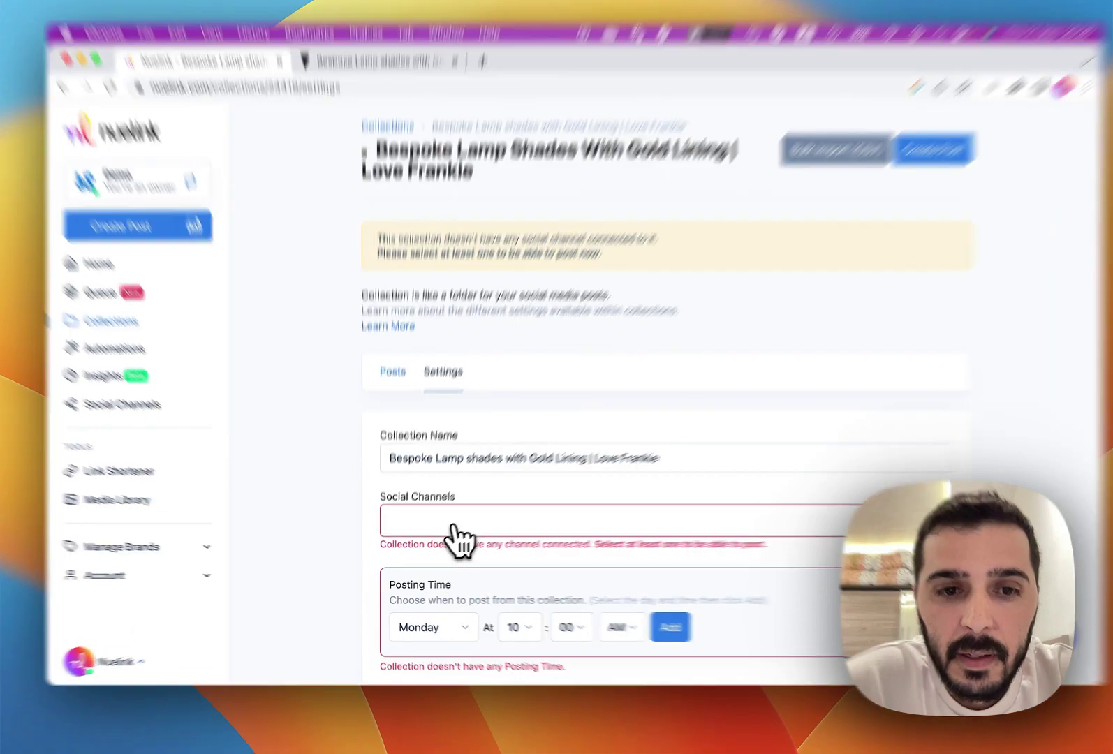
Step: Add Facebook, Instagram, Pinterest, Google Business and Twitter channels to the lampshade collection
click(447, 530)
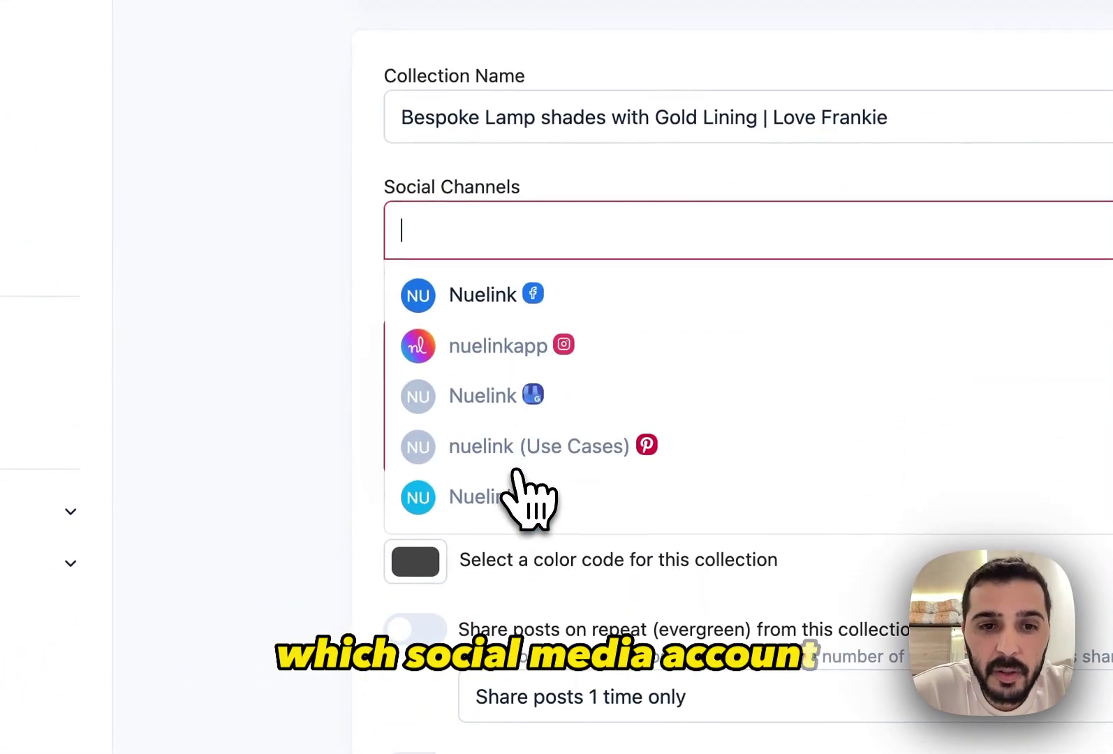
click(518, 296)
click(518, 297)
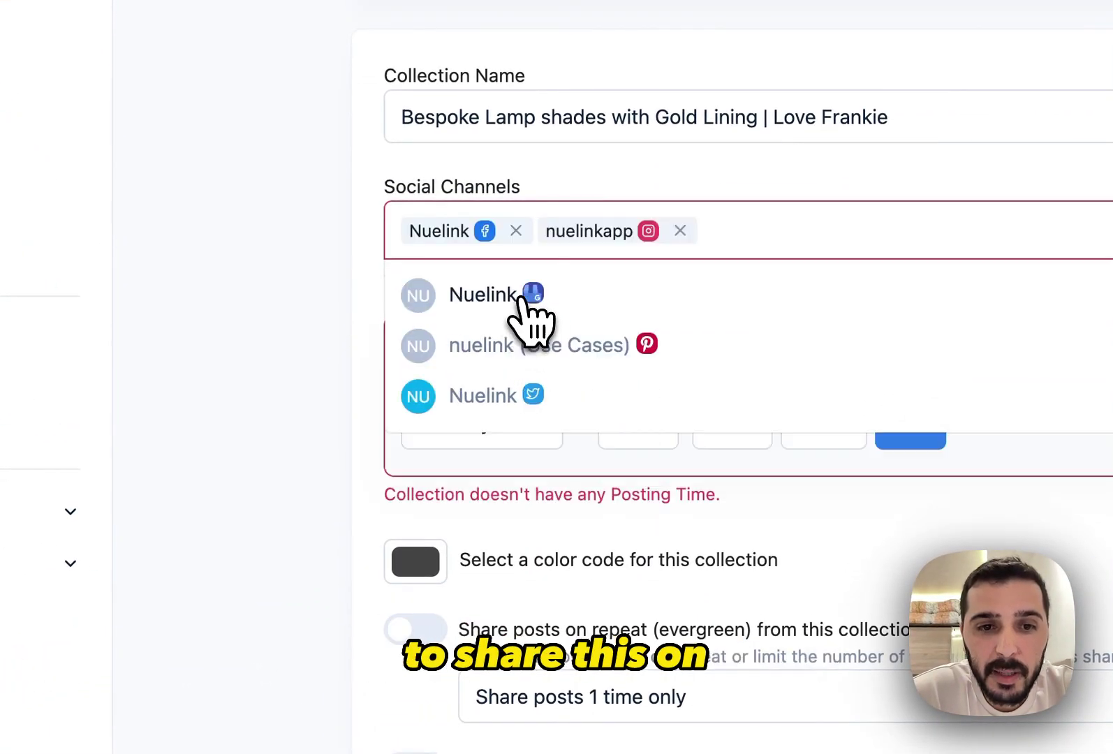
click(522, 345)
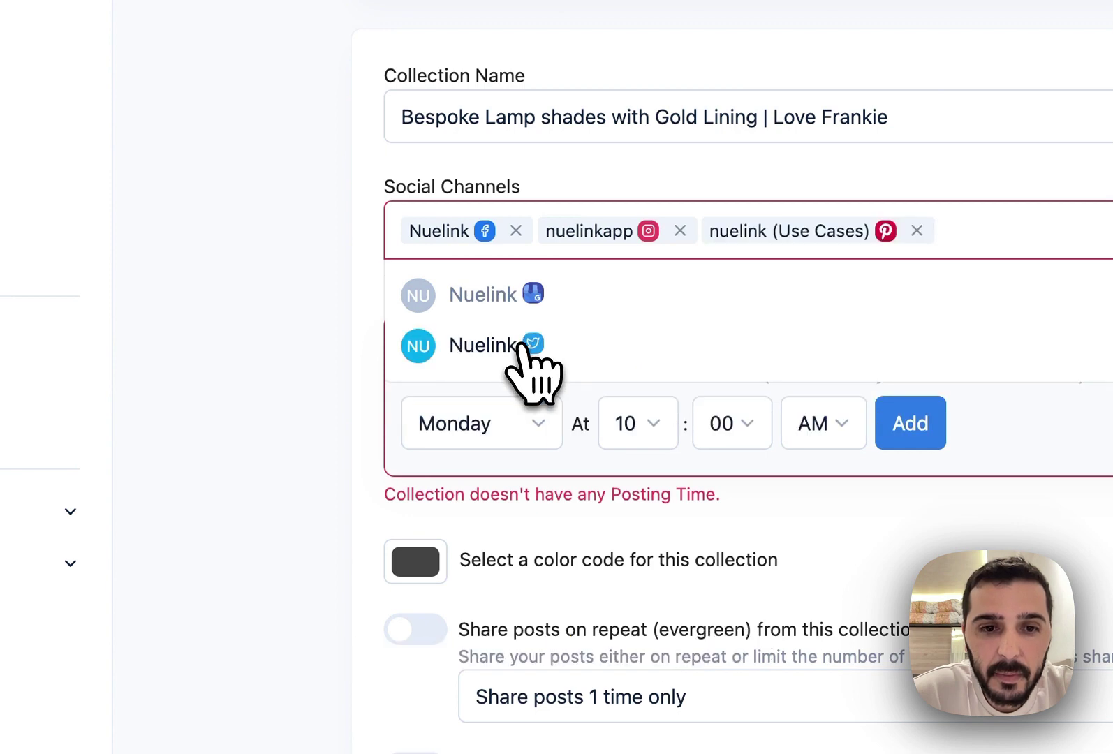
click(520, 318)
click(507, 290)
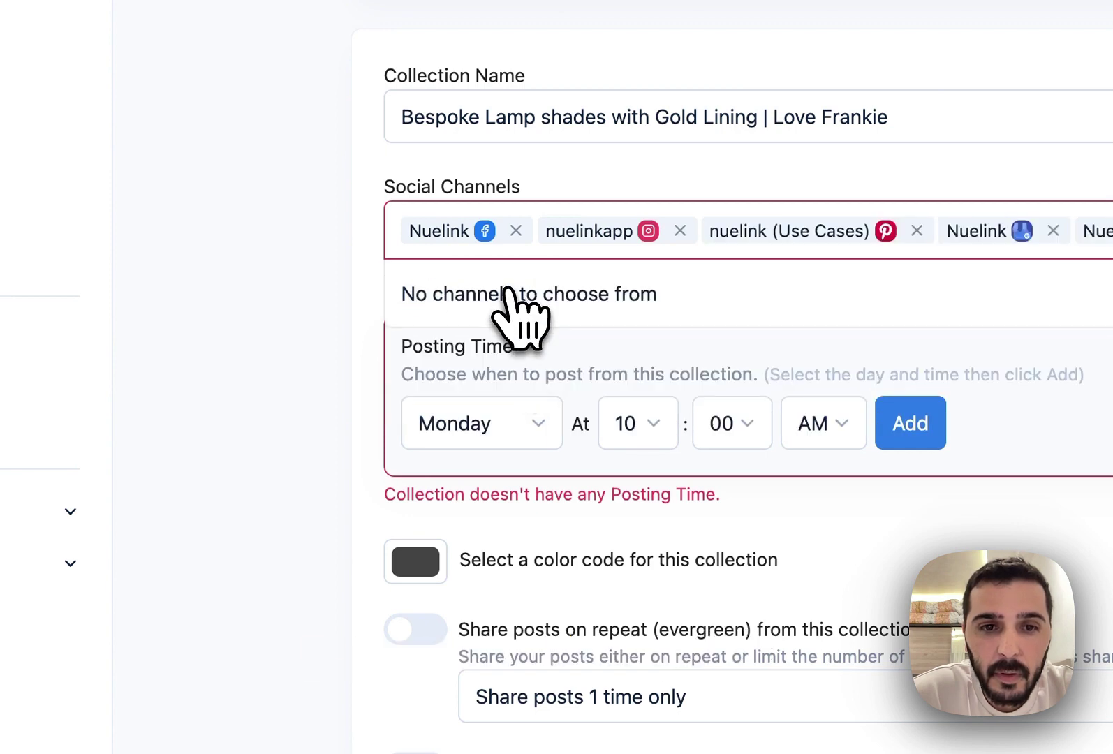
click(322, 295)
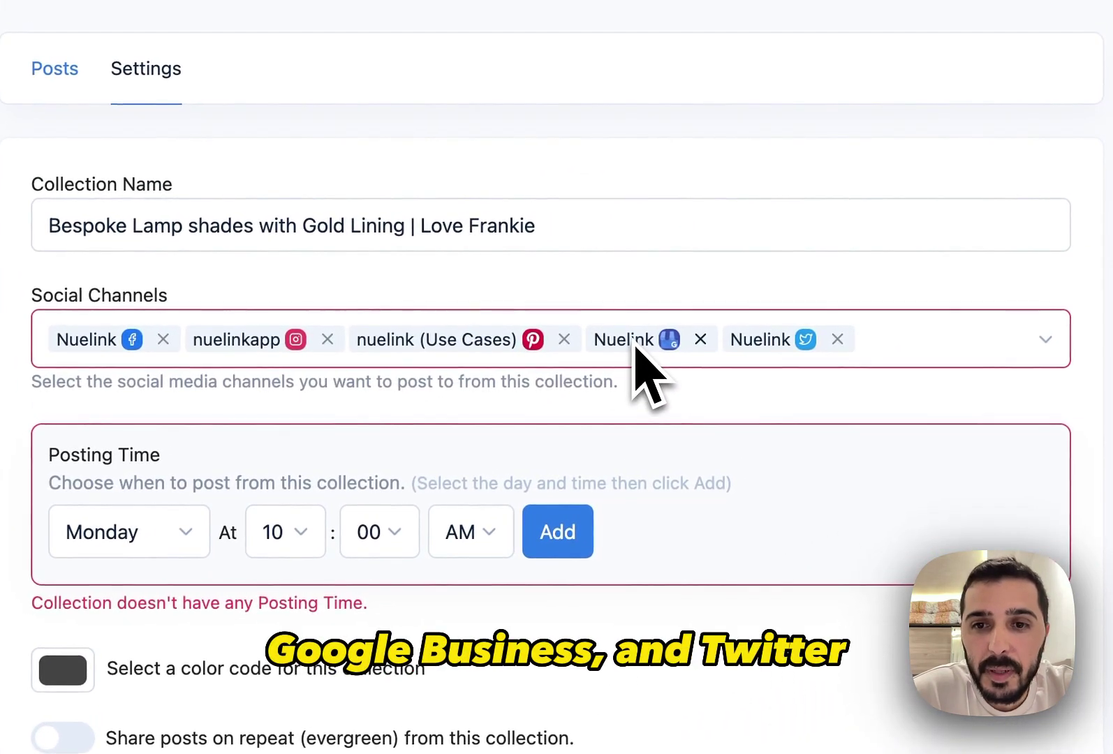
Step: Add Wednesday 10:00 AM and Friday 10:00 AM posting times
scroll(321, 489, down, 3)
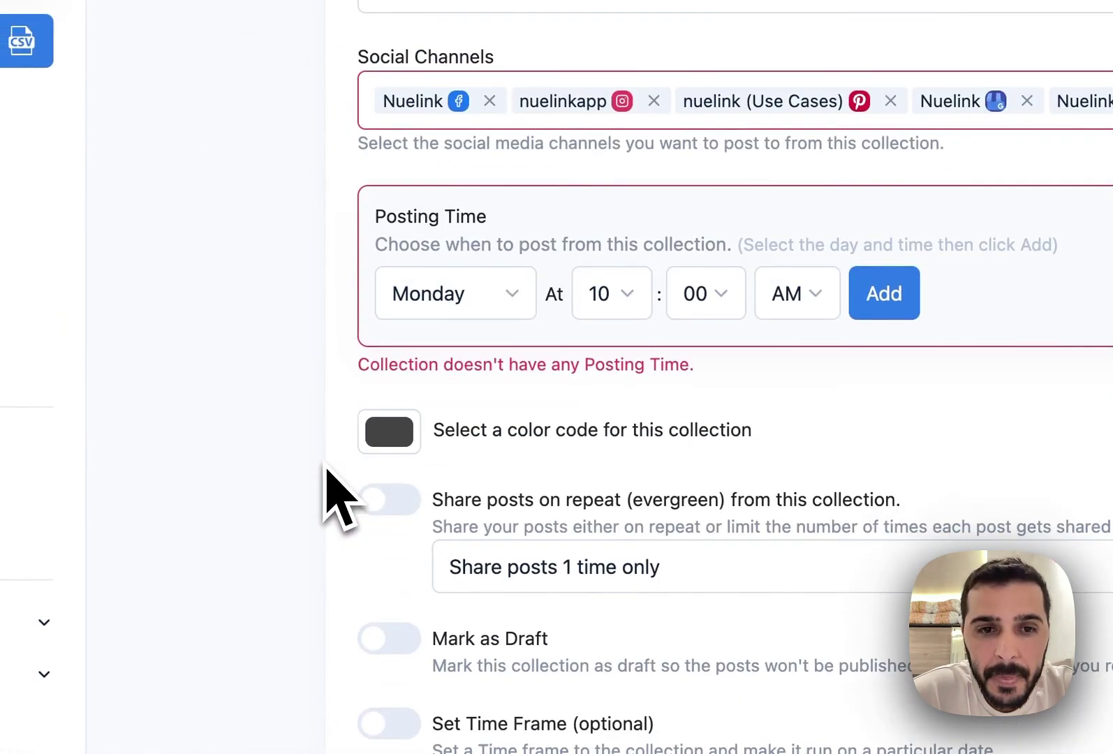
click(477, 305)
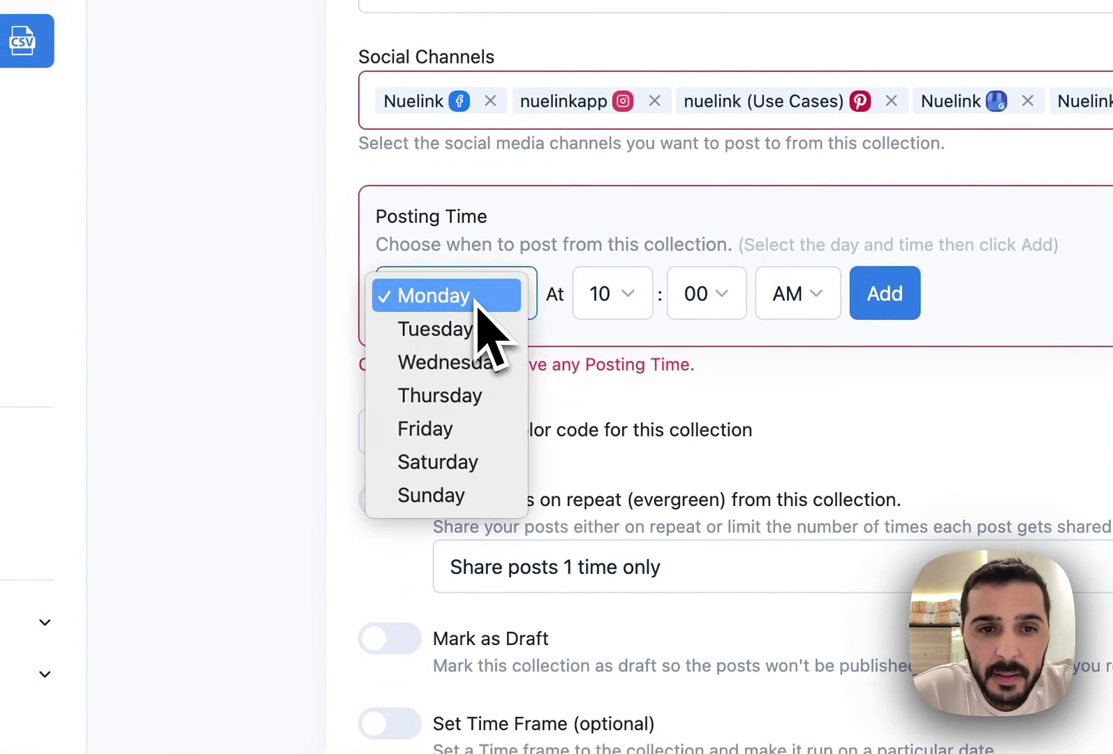
click(447, 363)
click(885, 302)
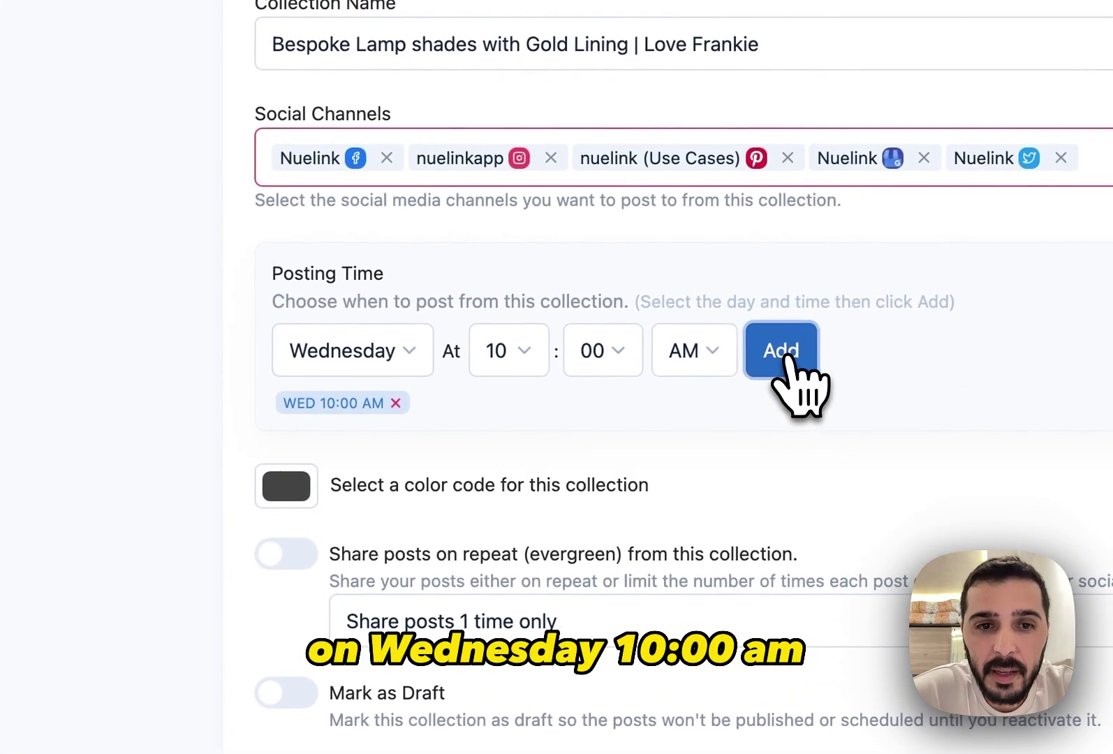
click(404, 363)
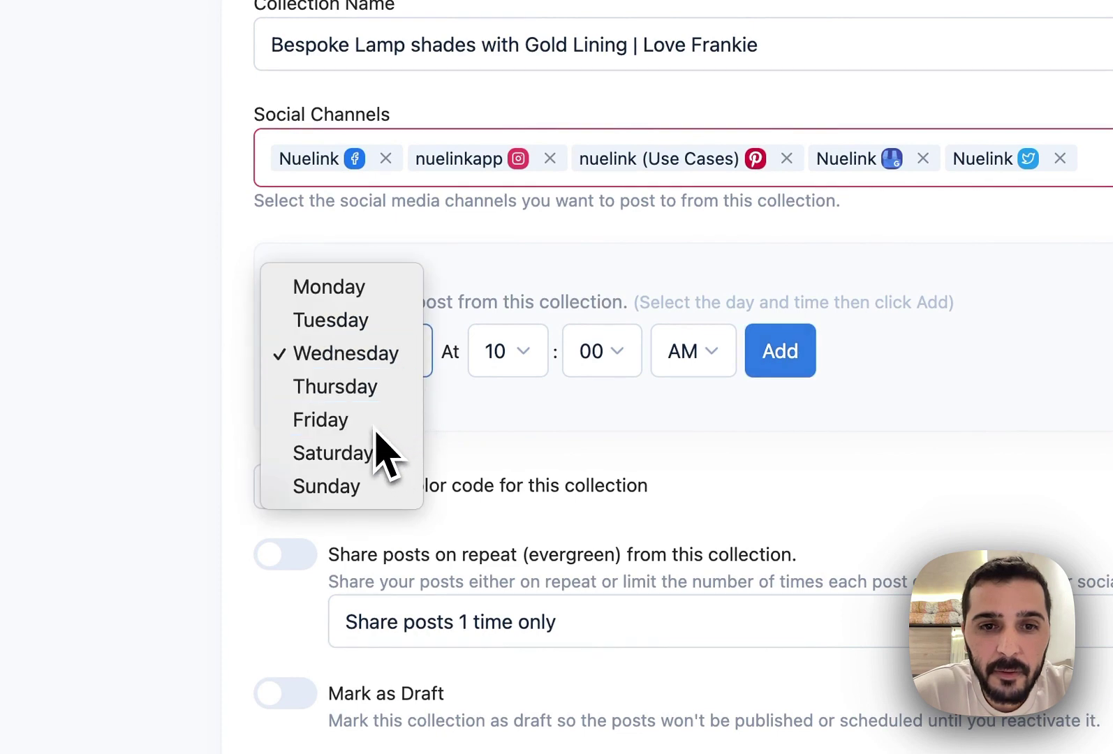
click(329, 420)
click(780, 351)
Step: Add a Sunday 07:00 PM posting time and turn on evergreen resharing after 4 weeks
click(405, 353)
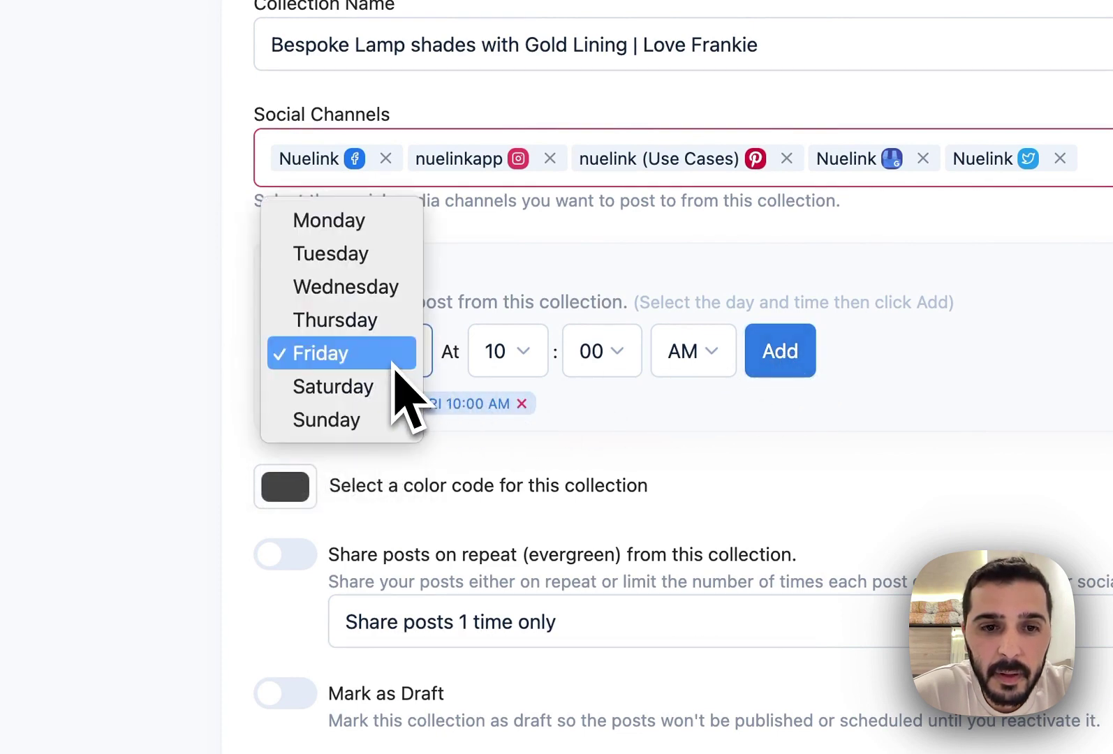
key(Up)
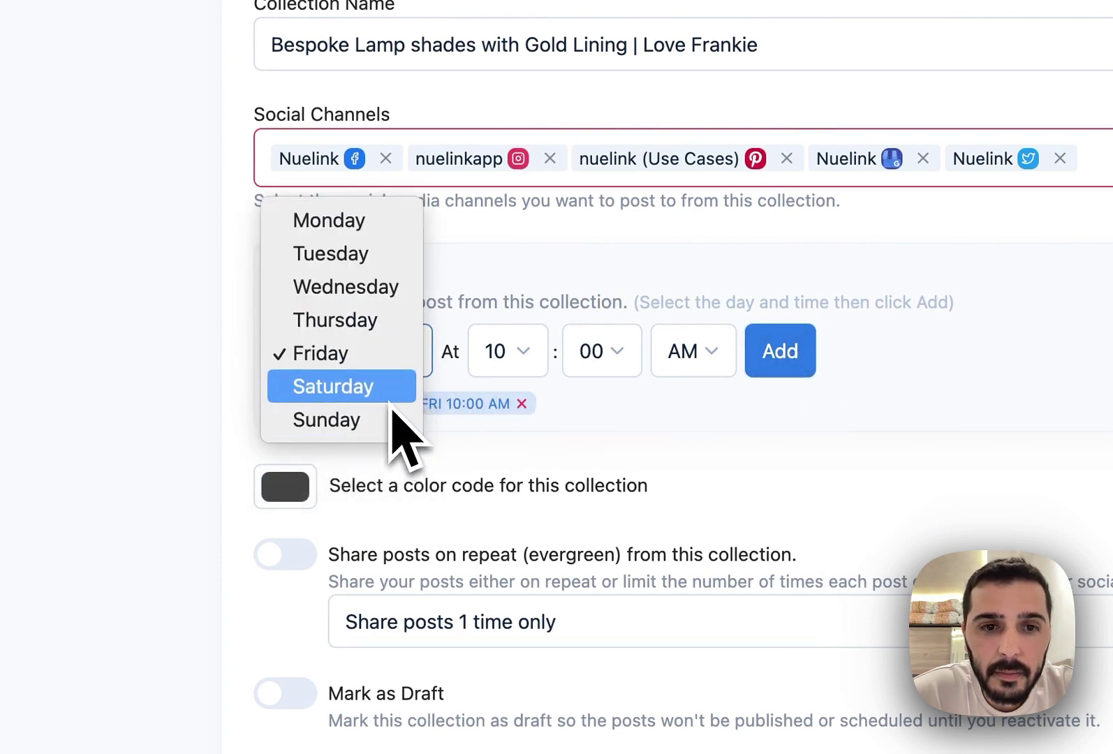
click(387, 420)
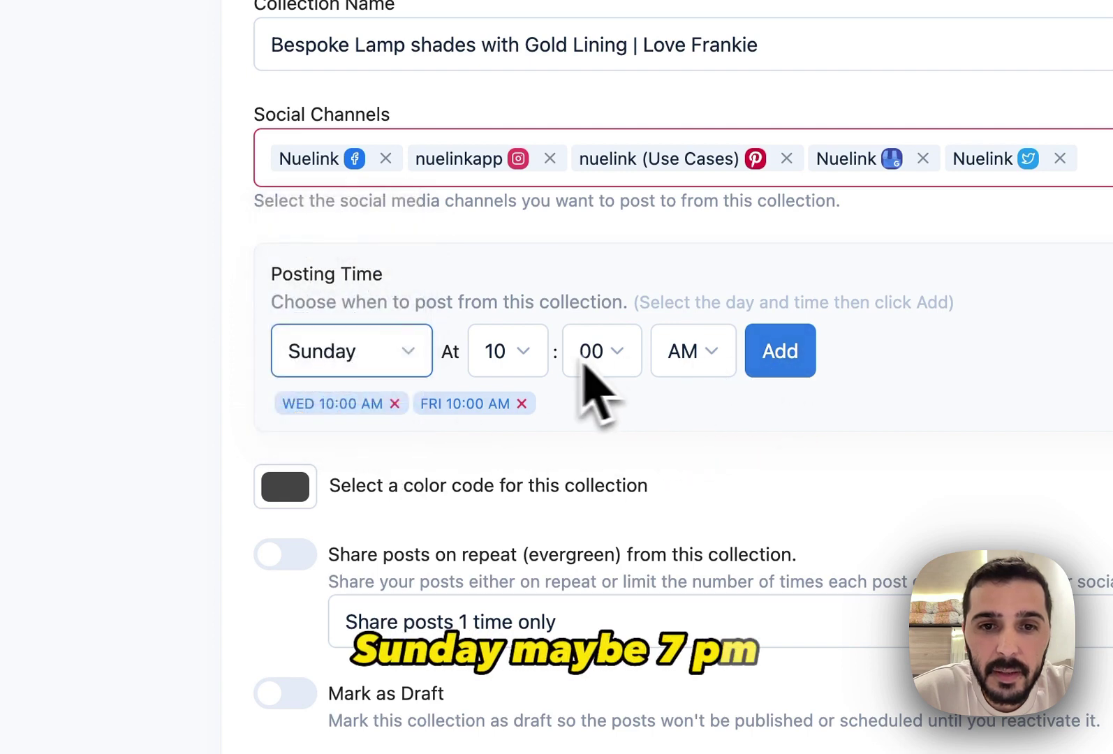
click(542, 363)
key(Up)
key(Up)
key(Up)
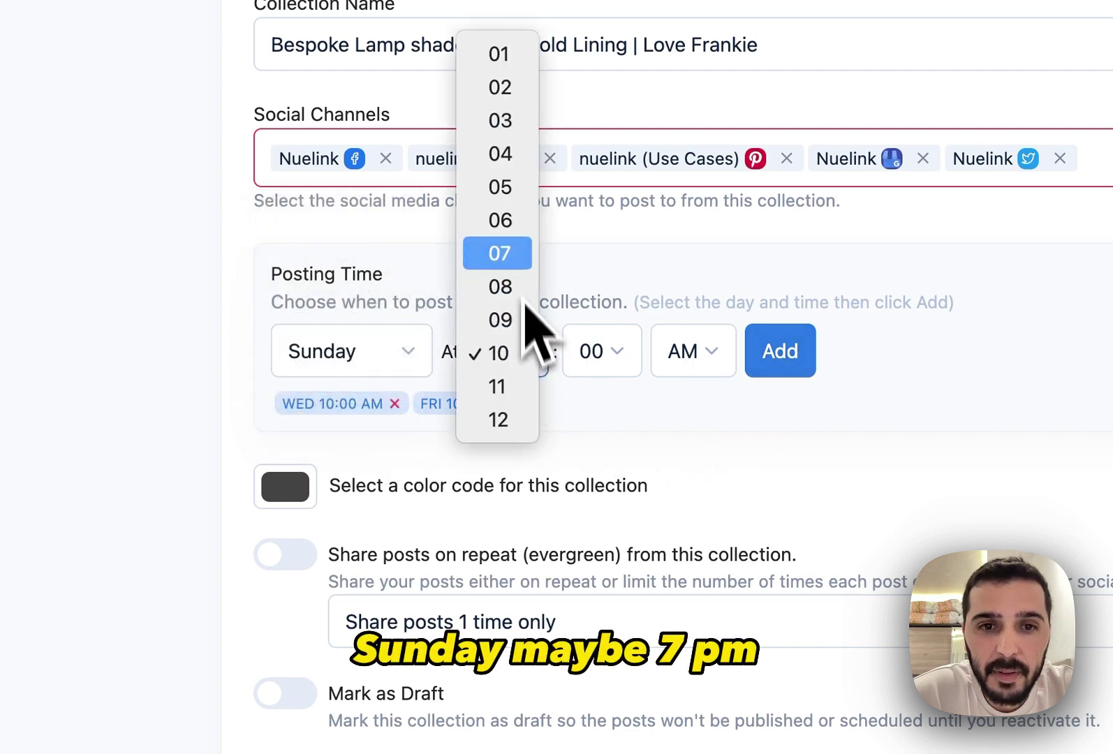
click(520, 259)
click(706, 363)
click(707, 384)
click(786, 357)
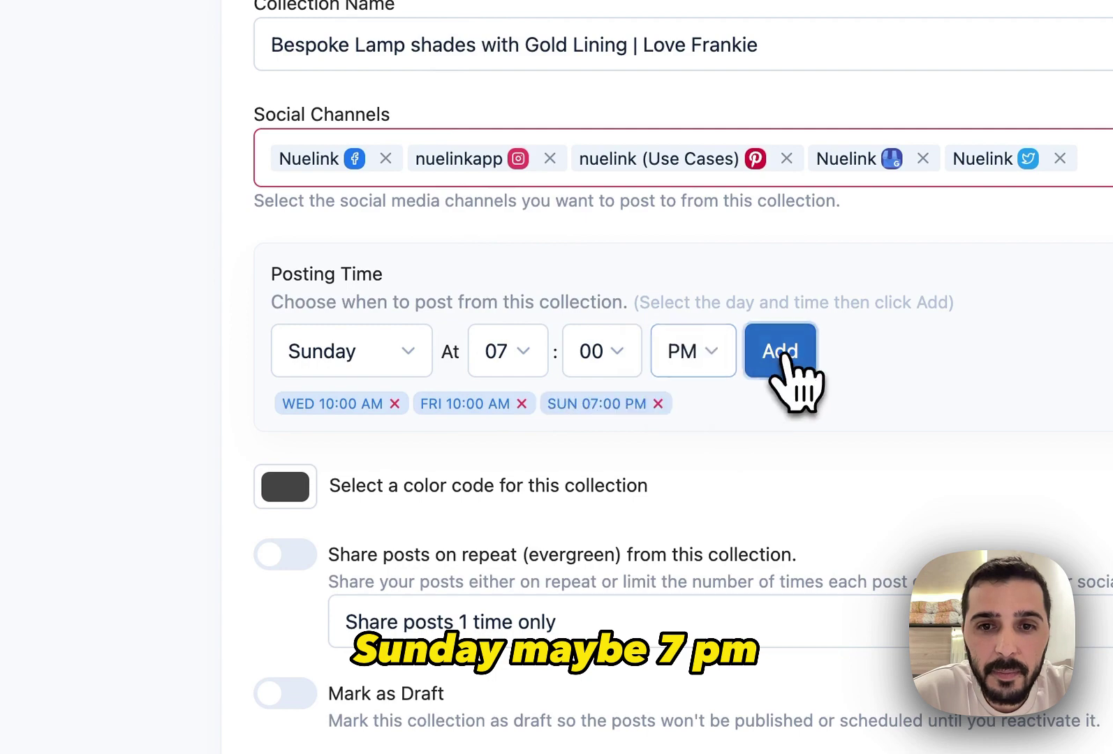
scroll(698, 502, down, 3)
click(332, 316)
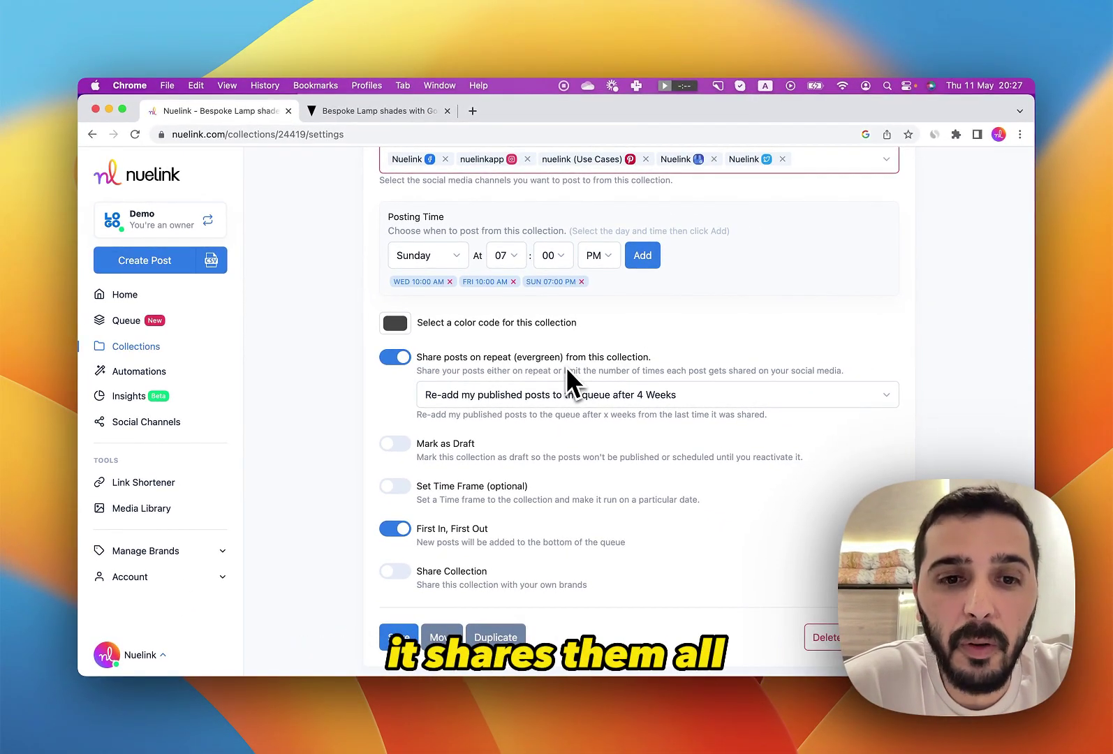
Step: Save and confirm the collection update, then view the queue starting Friday May 12, 2023
scroll(567, 370, down, 3)
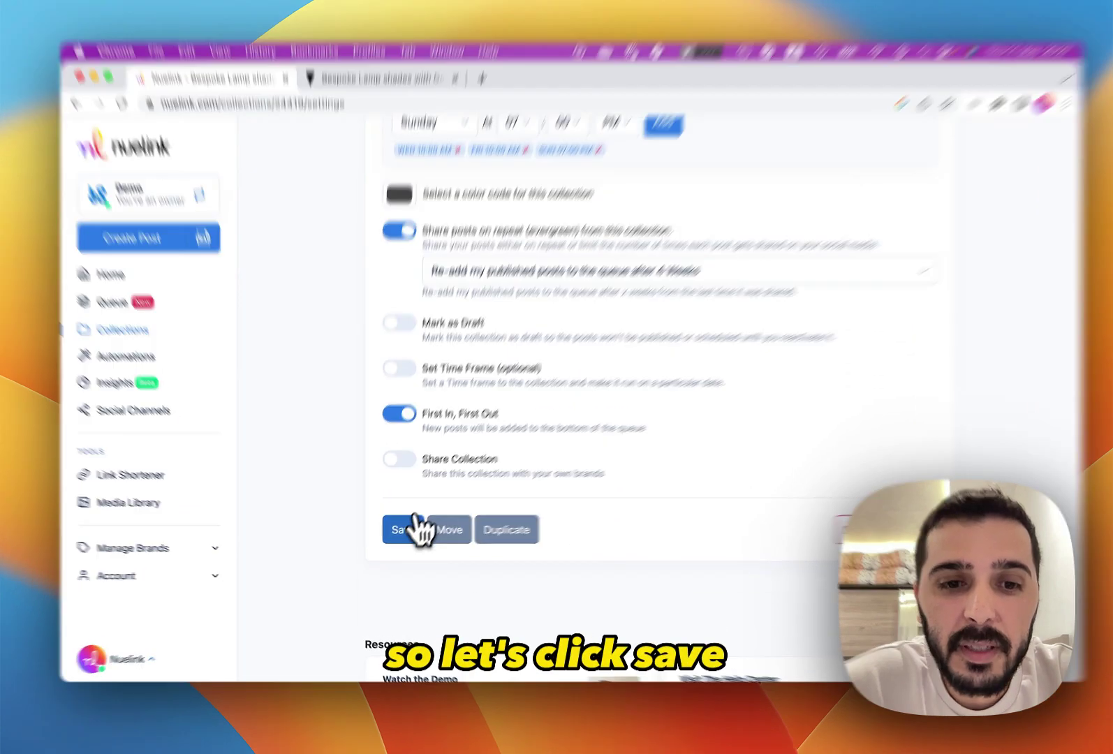
click(406, 533)
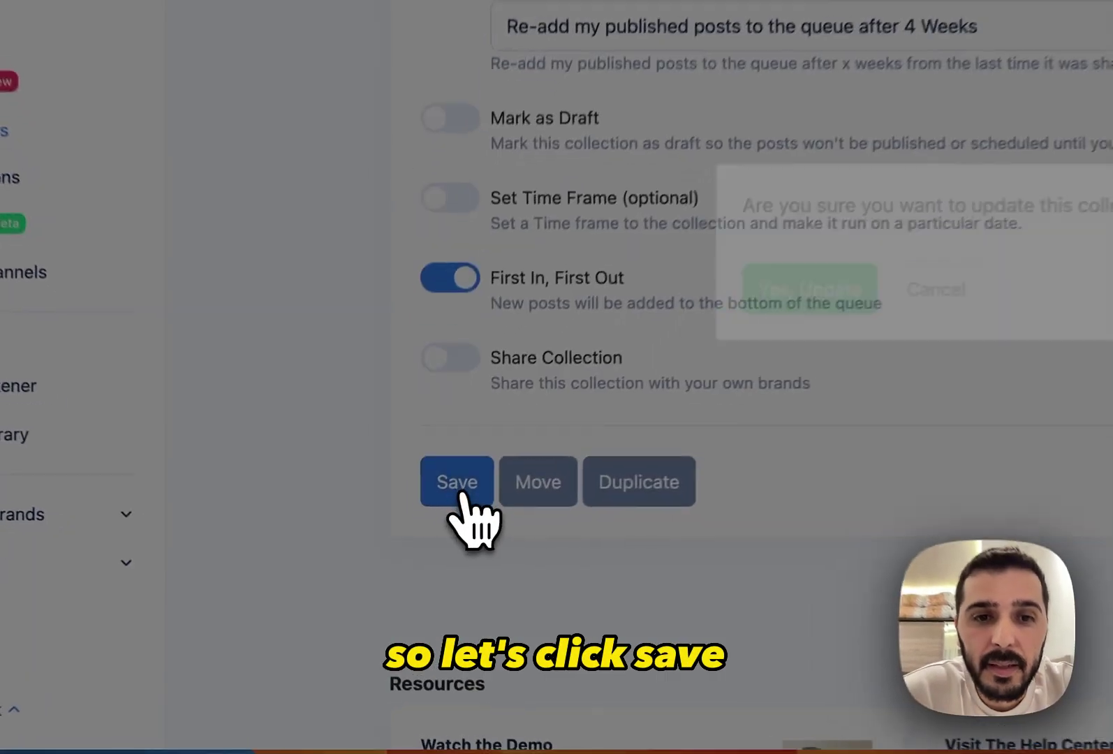
click(643, 281)
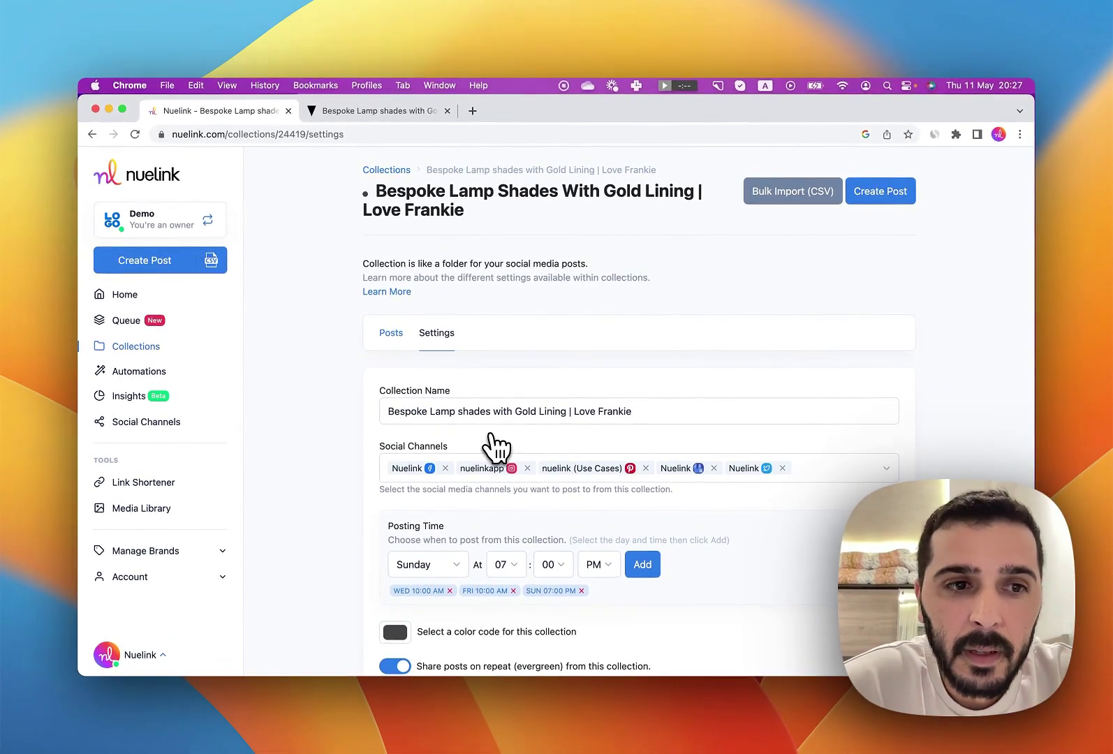
click(126, 322)
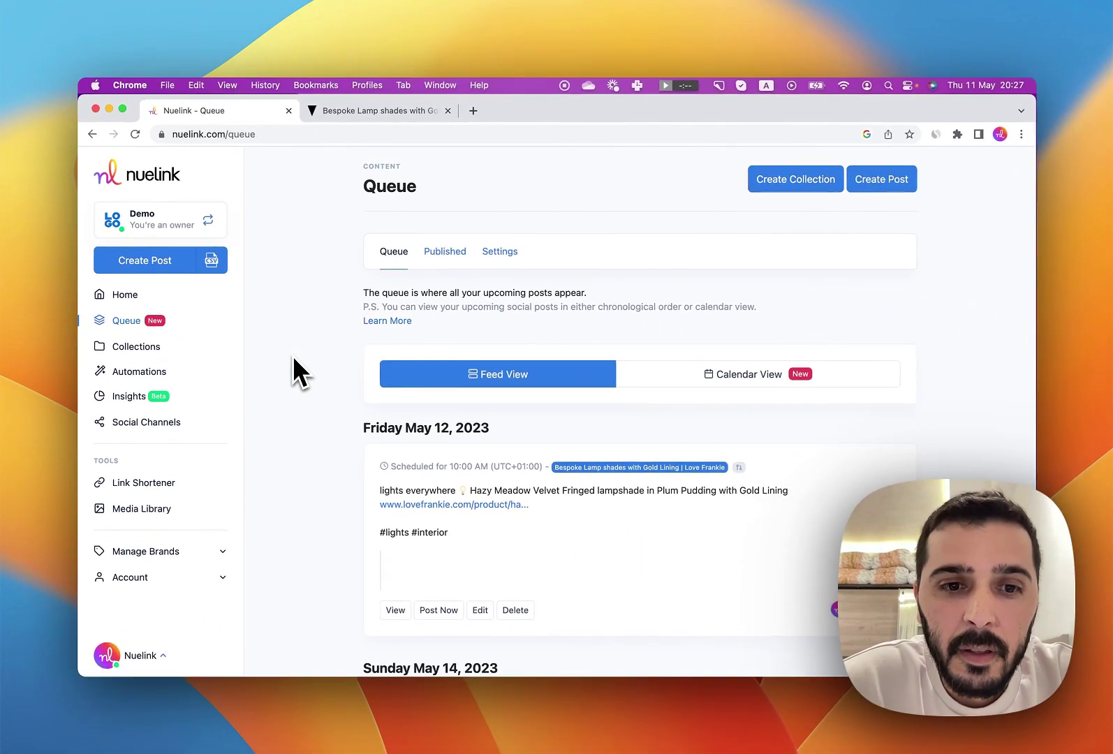
scroll(292, 356, down, 5)
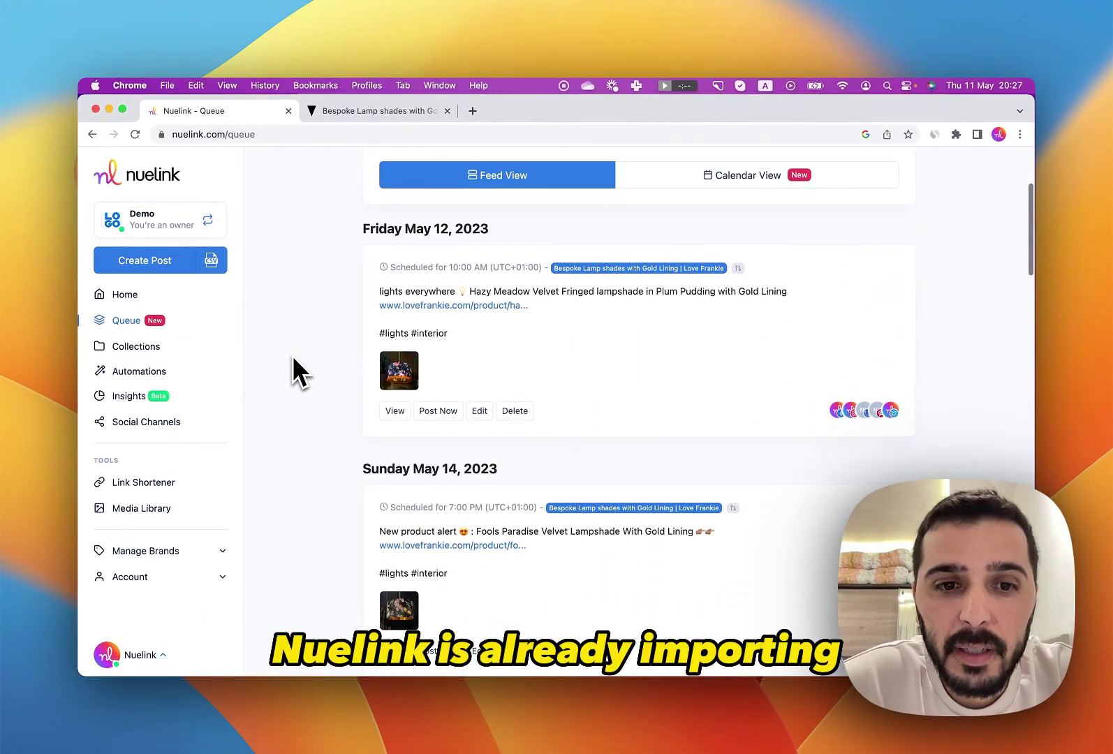
scroll(291, 355, down, 1)
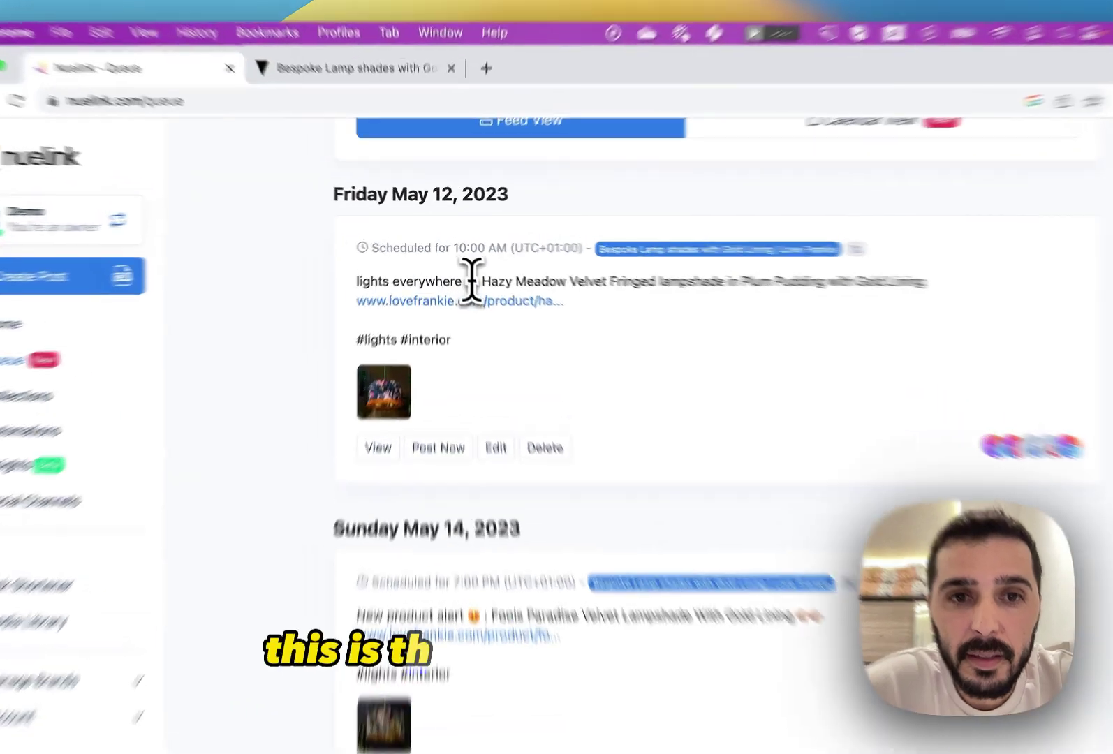
drag(464, 264, 379, 264)
click(572, 318)
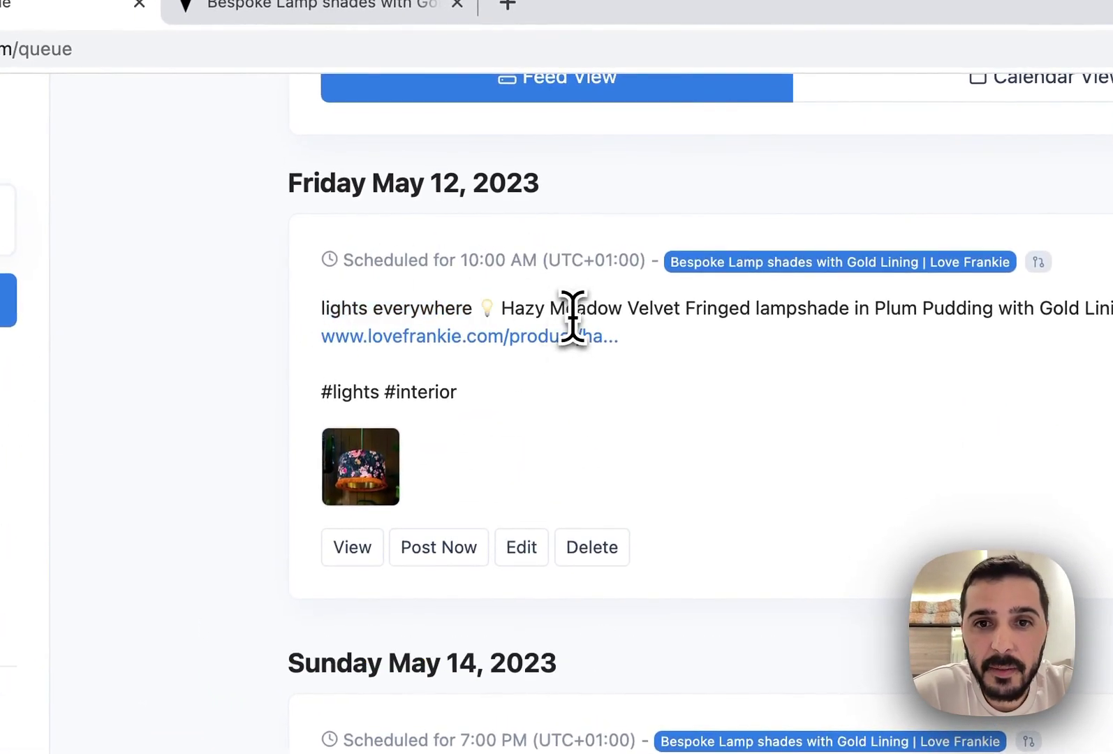
drag(513, 307, 785, 311)
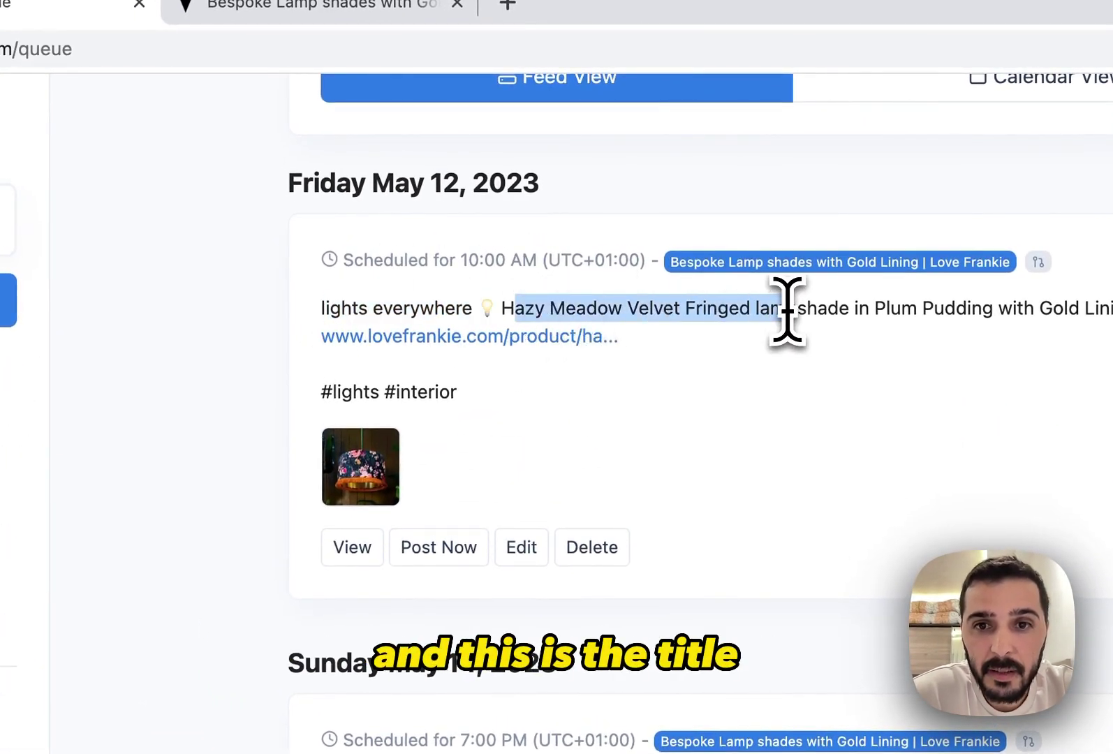
scroll(785, 311, down, 7)
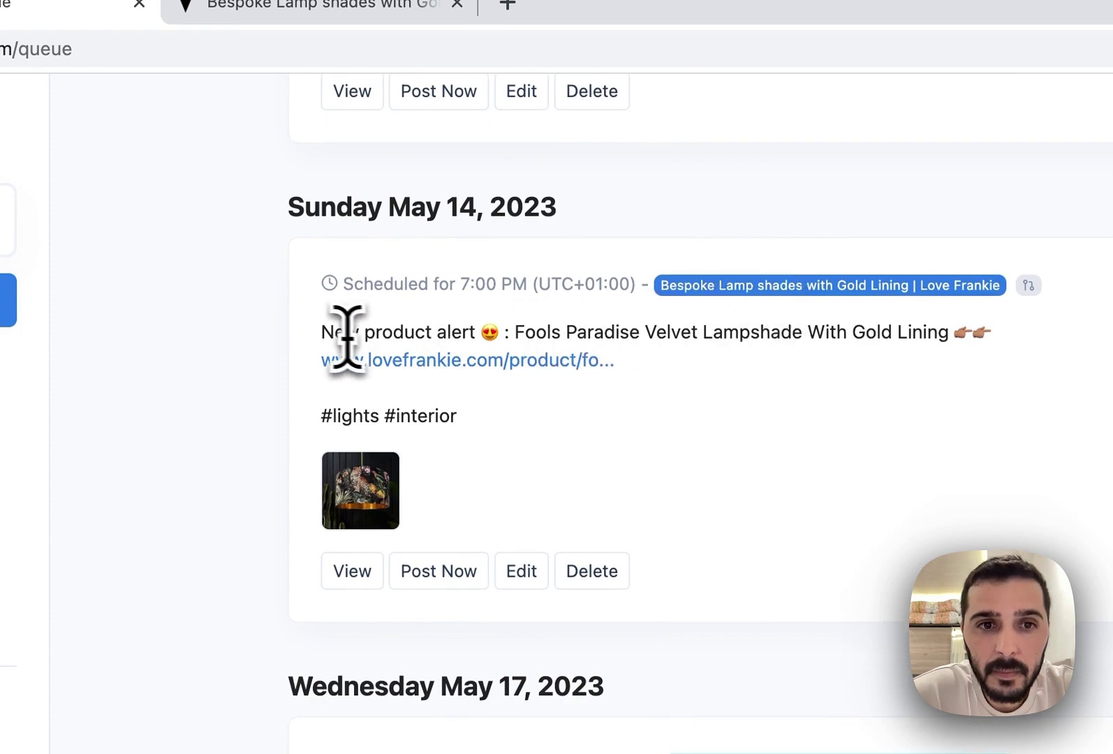
drag(342, 333, 562, 336)
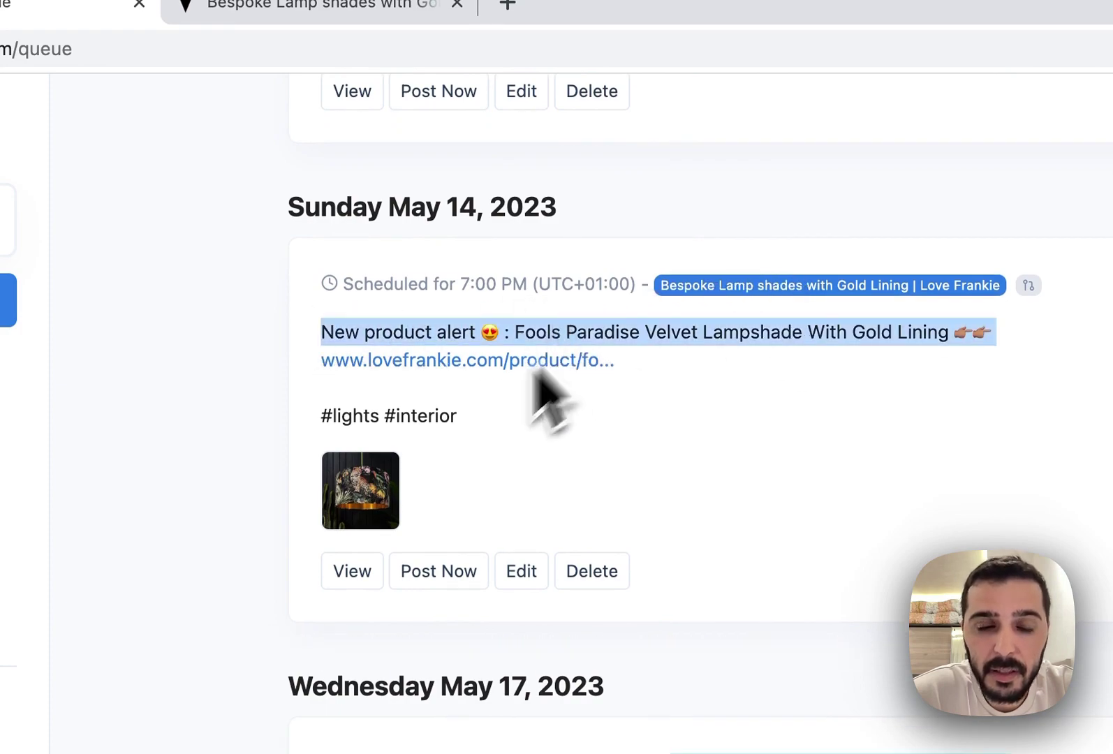
scroll(224, 488, down, 3)
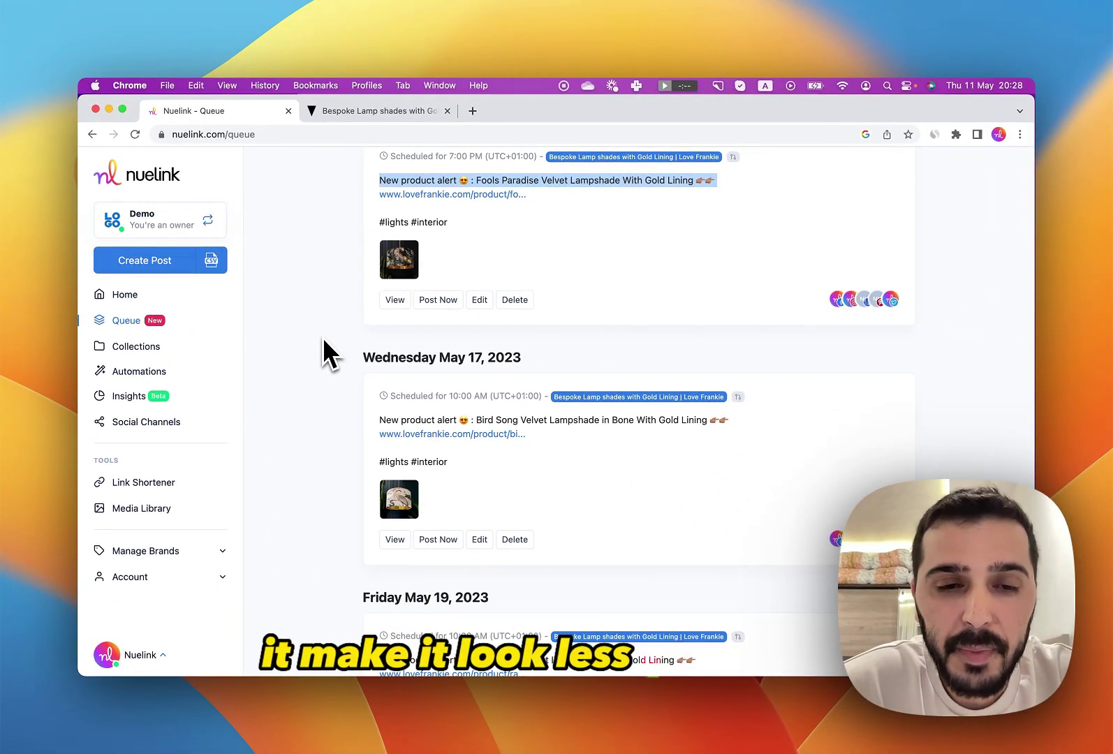
scroll(323, 341, down, 5)
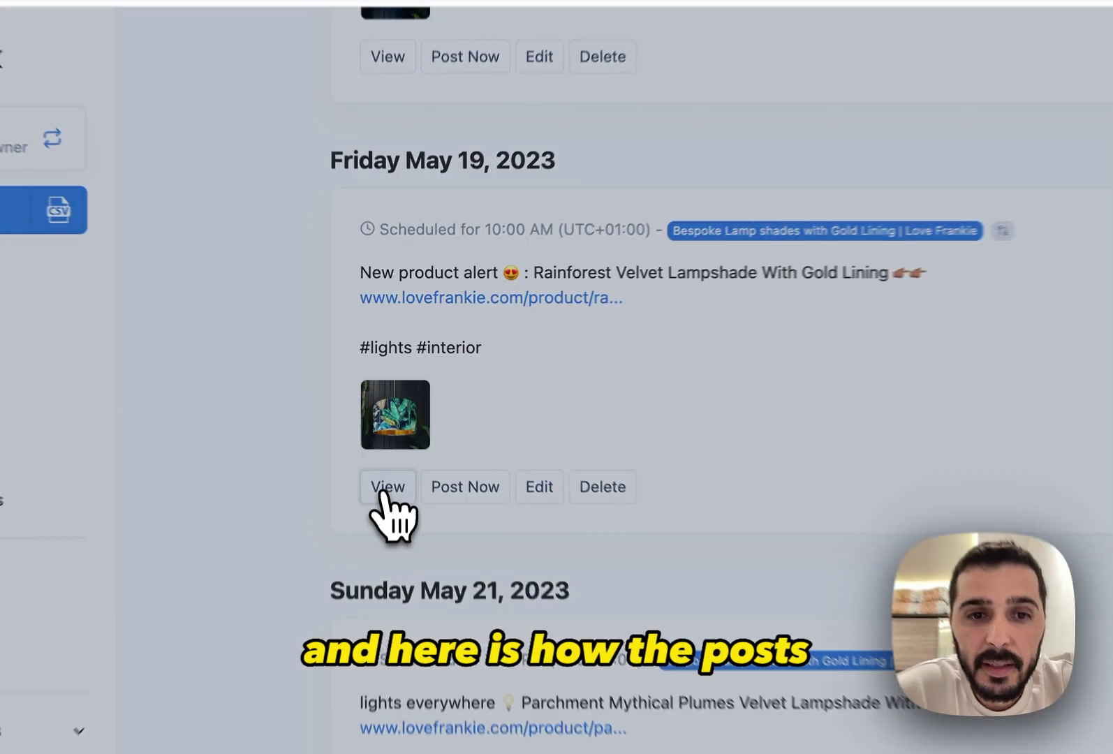
click(394, 453)
scroll(392, 541, down, 1)
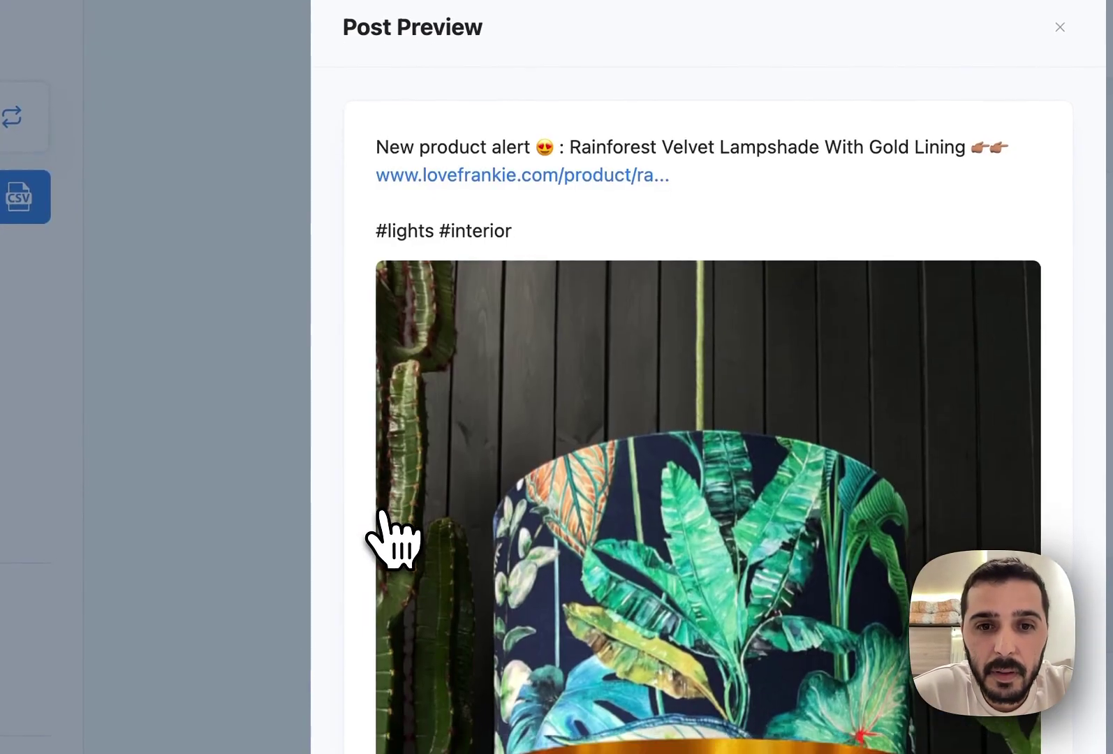
scroll(392, 541, up, 1)
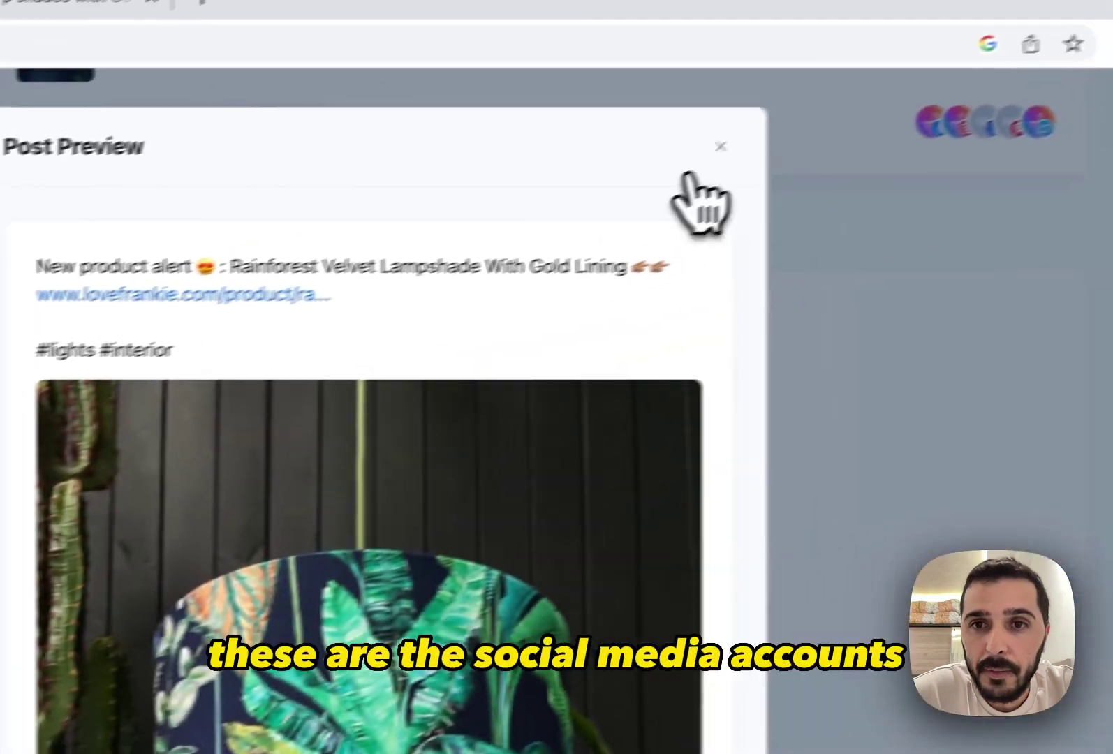
click(1060, 49)
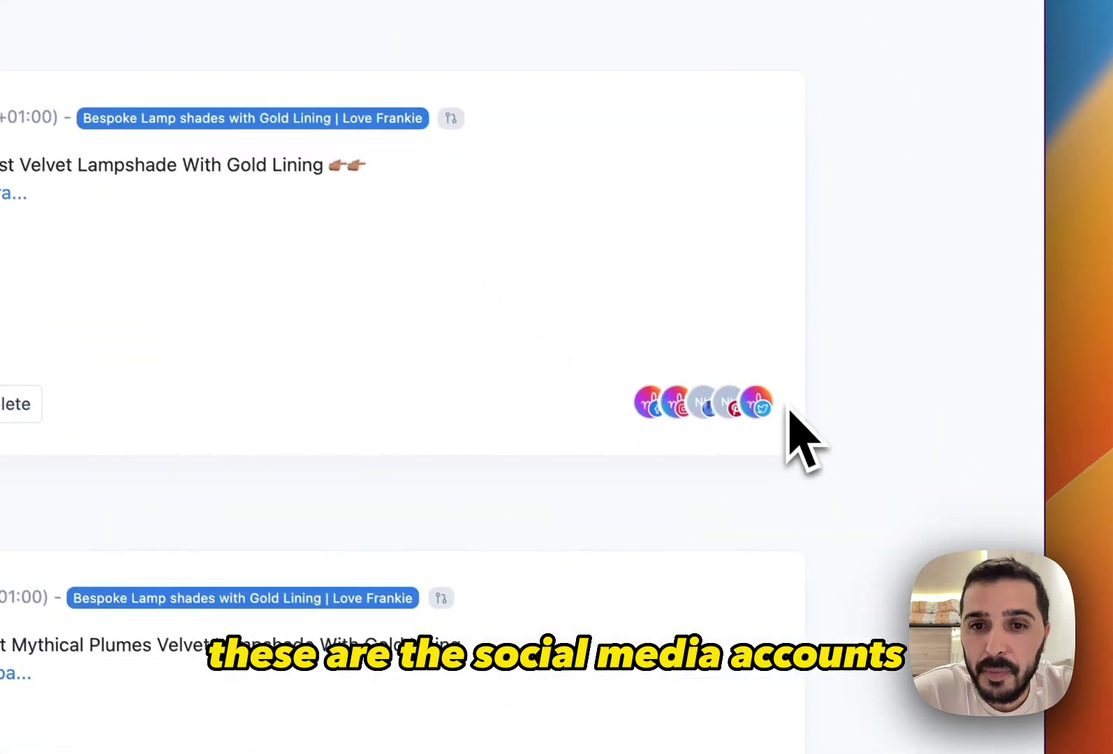
scroll(311, 394, down, 5)
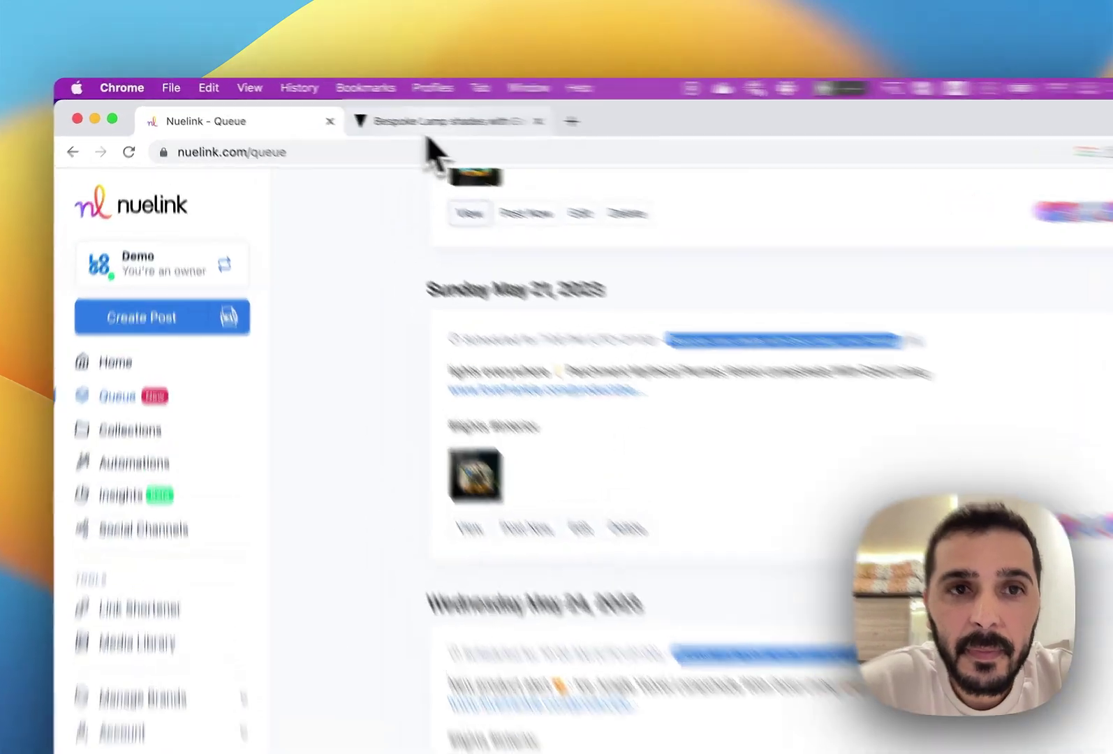
click(370, 113)
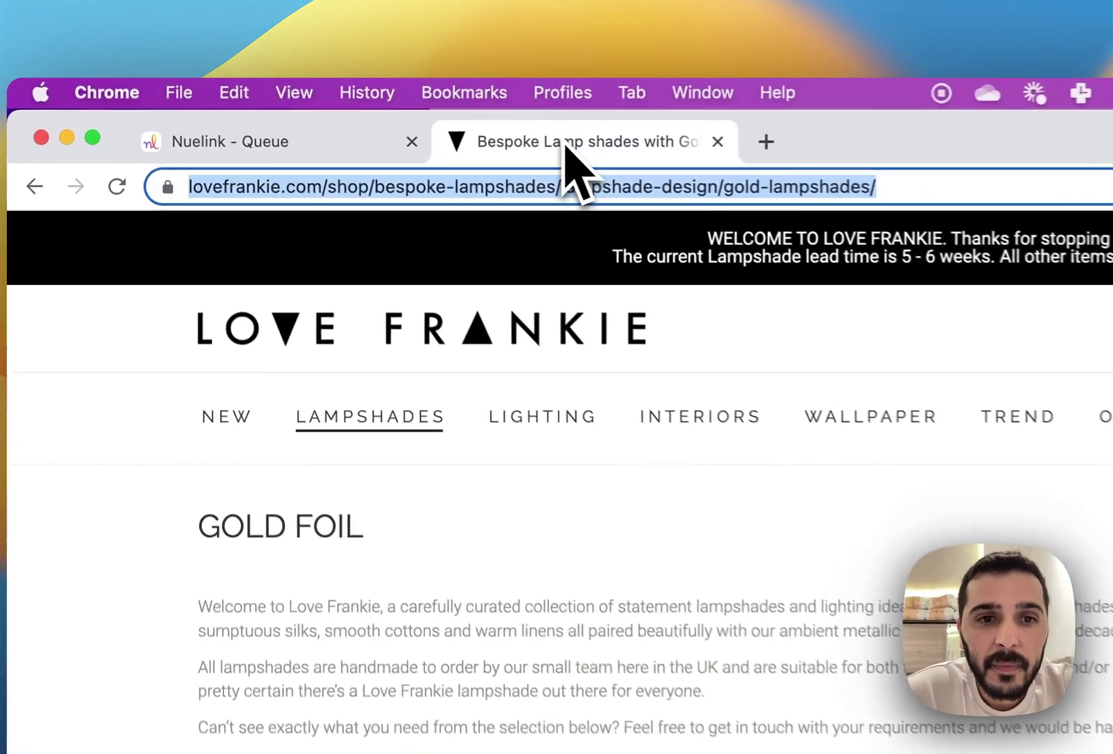
scroll(426, 526, down, 3)
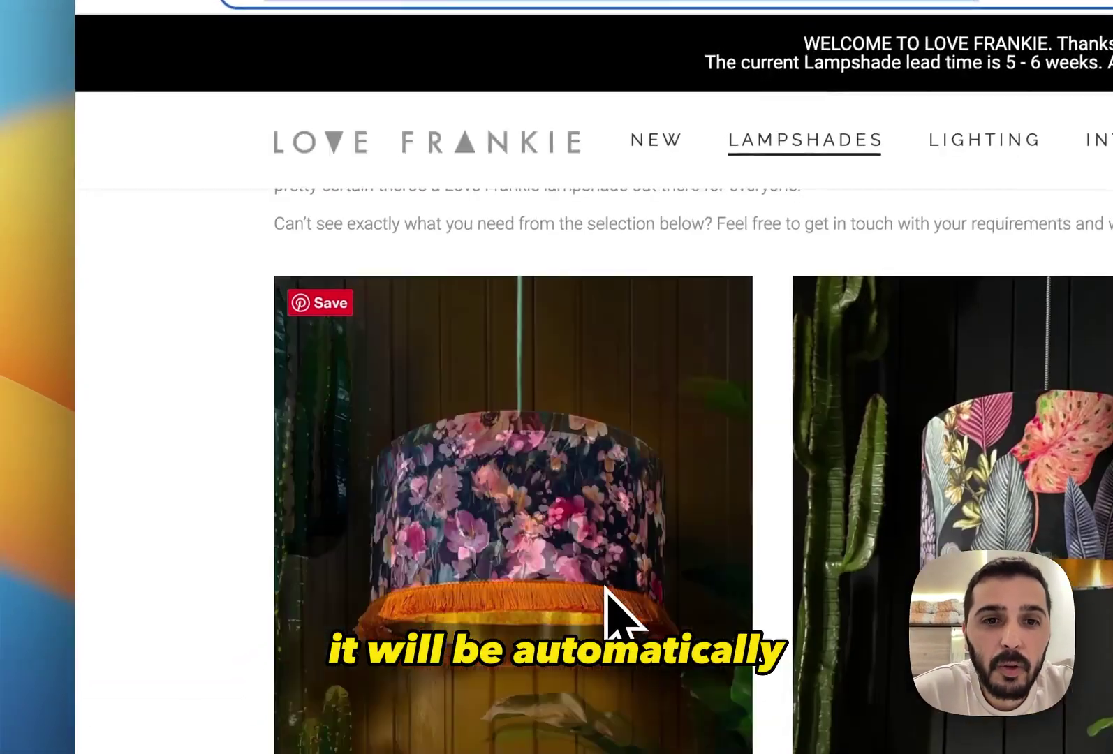
scroll(609, 602, down, 5)
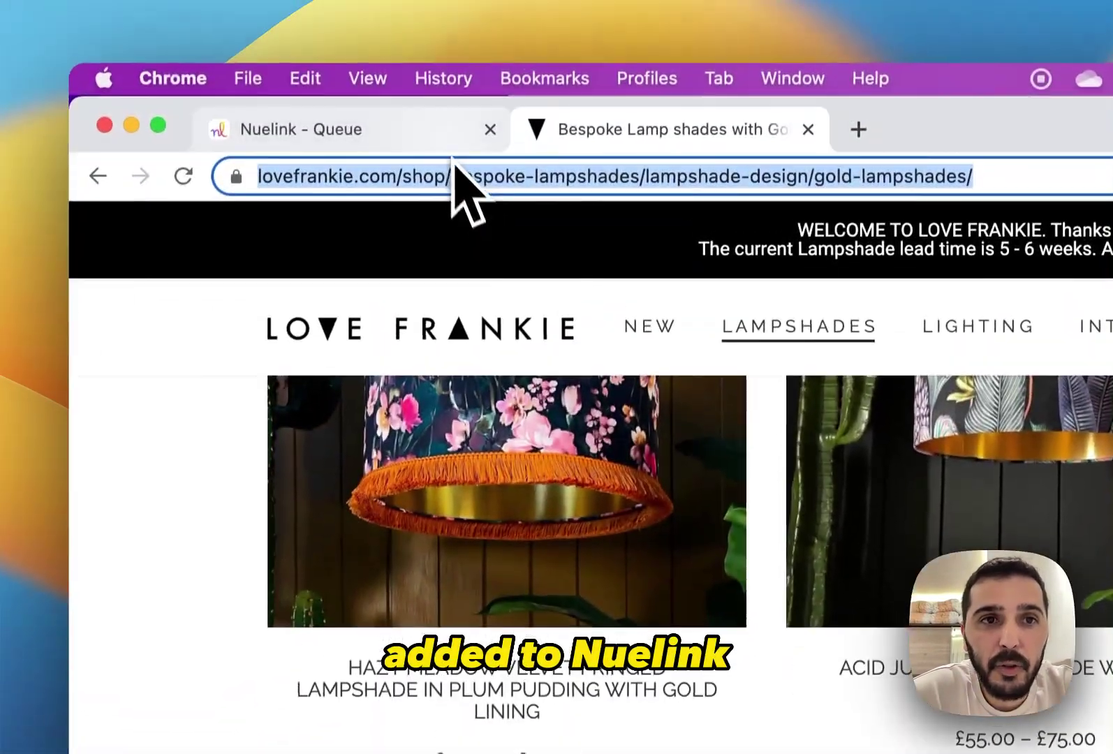
click(447, 155)
scroll(614, 439, down, 10)
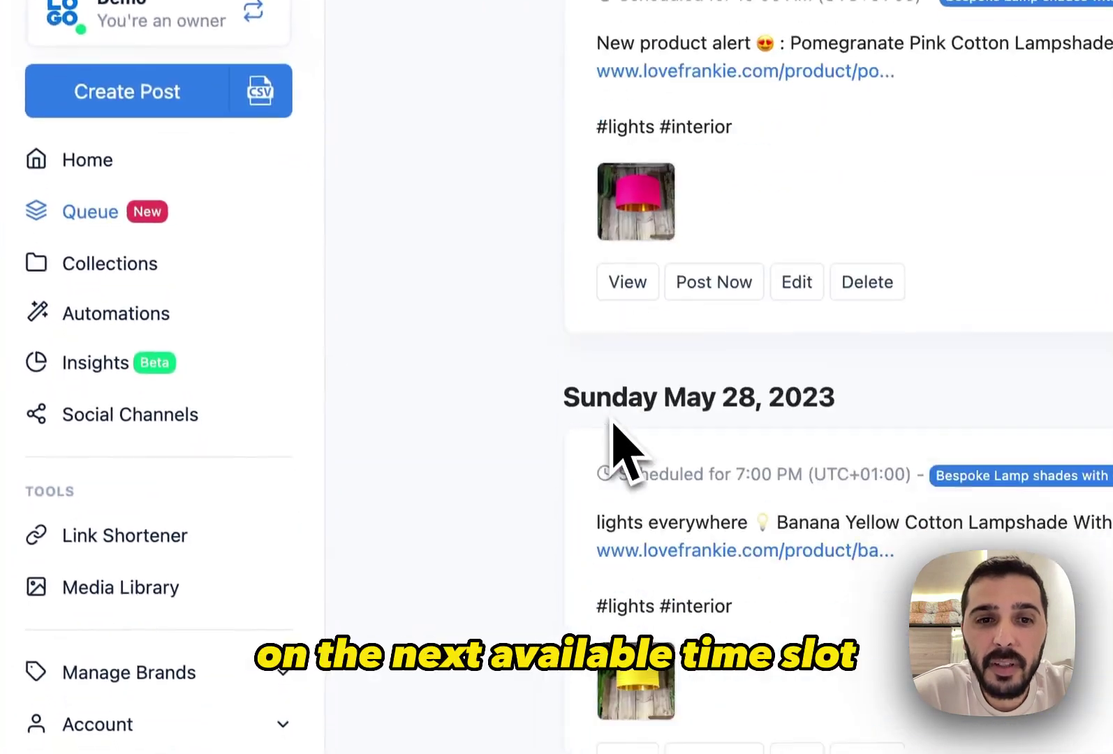
scroll(491, 391, up, 15)
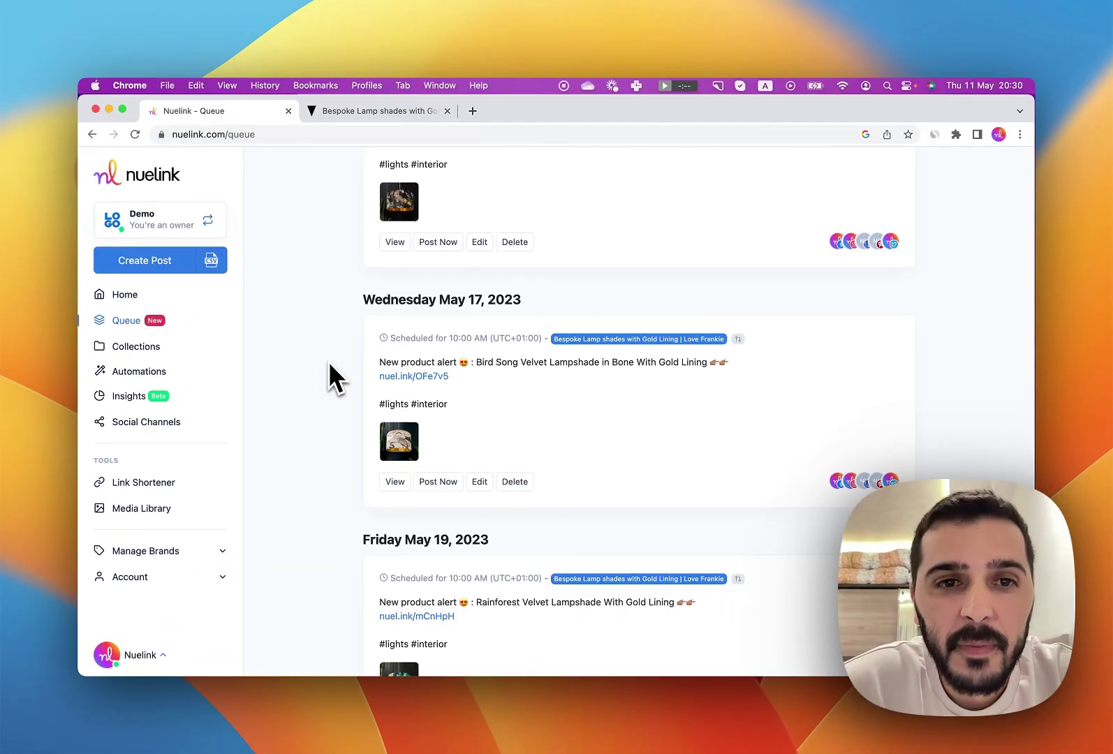